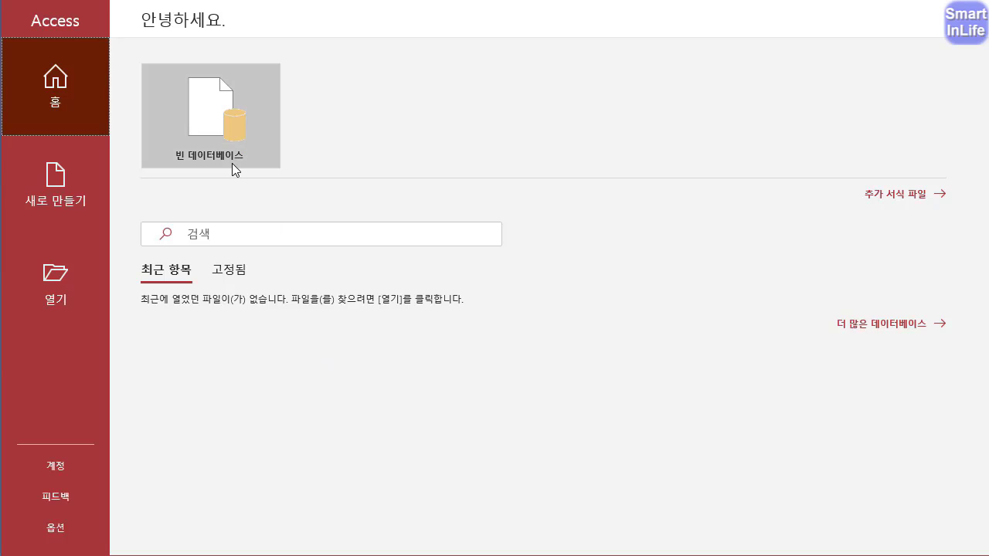
{"action": "key", "text": "ctrl+2"}
{"action": "mouse_move", "coordinate": [223, 178]}
{"action": "left_mouse_down"}
{"action": "mouse_move", "coordinate": [128, 96]}
{"action": "mouse_move", "coordinate": [246, 84]}
{"action": "mouse_move", "coordinate": [208, 151]}
{"action": "left_mouse_up"}
{"action": "key", "text": "Escape"}
- Start a new blank database and open the browser for choosing its file name and save location
{"action": "left_click", "coordinate": [225, 125]}
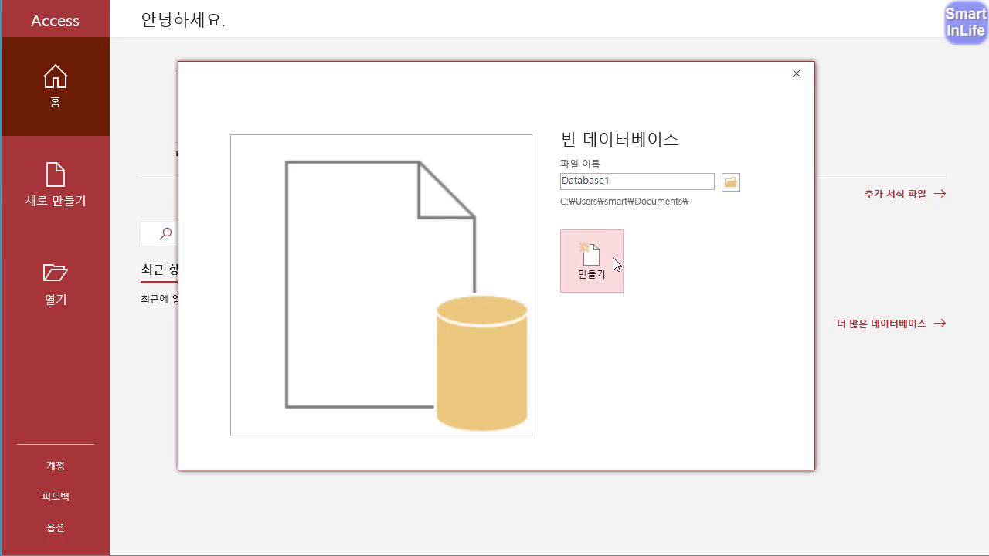
{"action": "left_click_drag", "start_coordinate": [610, 180], "coordinate": [542, 179]}
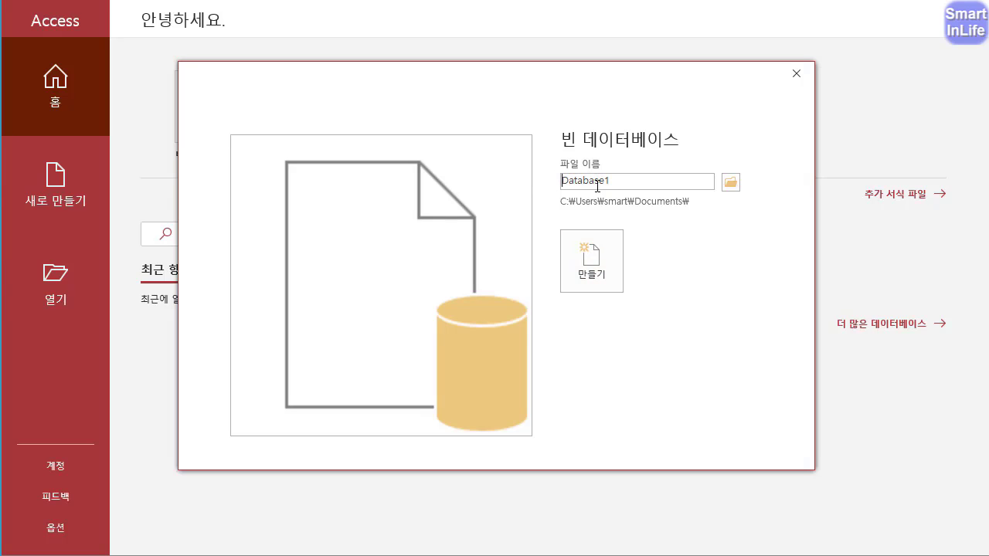
{"action": "left_click_drag", "start_coordinate": [620, 185], "coordinate": [525, 185]}
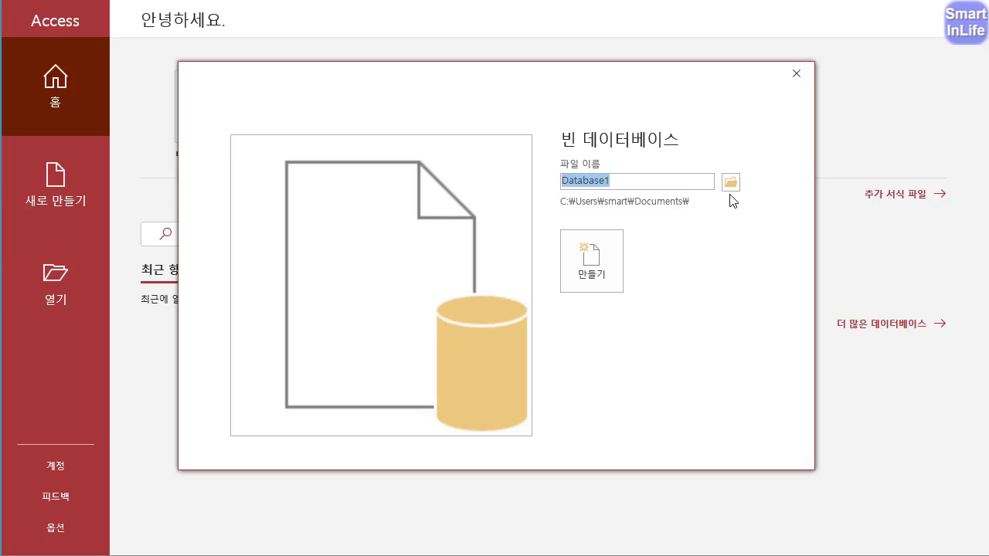
{"action": "mouse_move", "coordinate": [741, 203]}
{"action": "left_mouse_down"}
{"action": "mouse_move", "coordinate": [718, 205]}
{"action": "mouse_move", "coordinate": [756, 165]}
{"action": "mouse_move", "coordinate": [744, 207]}
{"action": "left_mouse_up"}
{"action": "left_click_drag", "start_coordinate": [630, 213], "coordinate": [686, 218]}
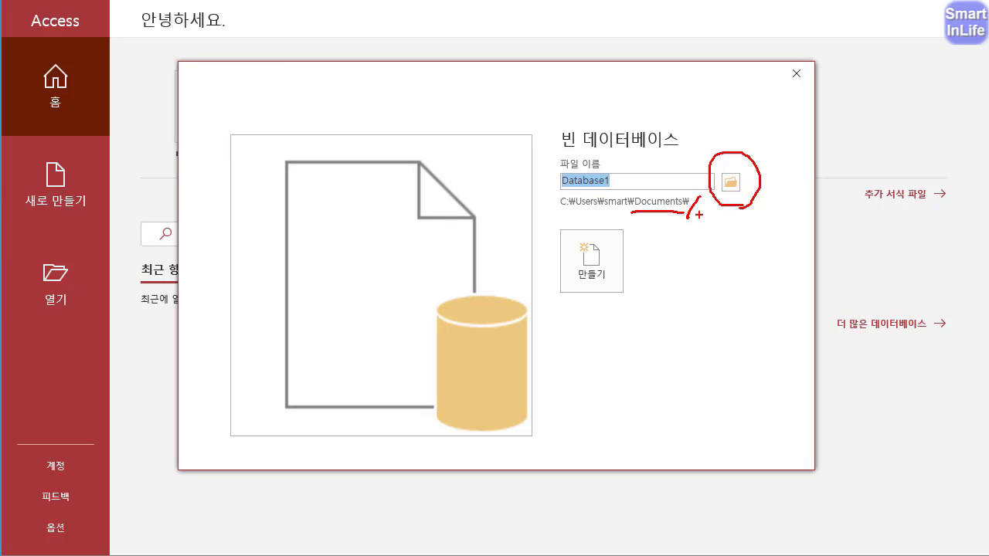
{"action": "key", "text": "Escape"}
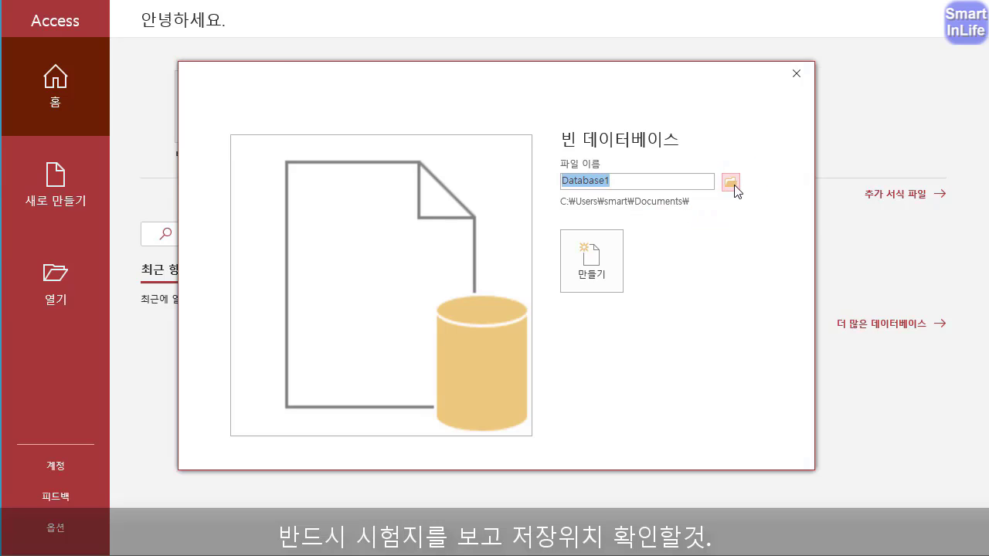
{"action": "left_click", "coordinate": [733, 186]}
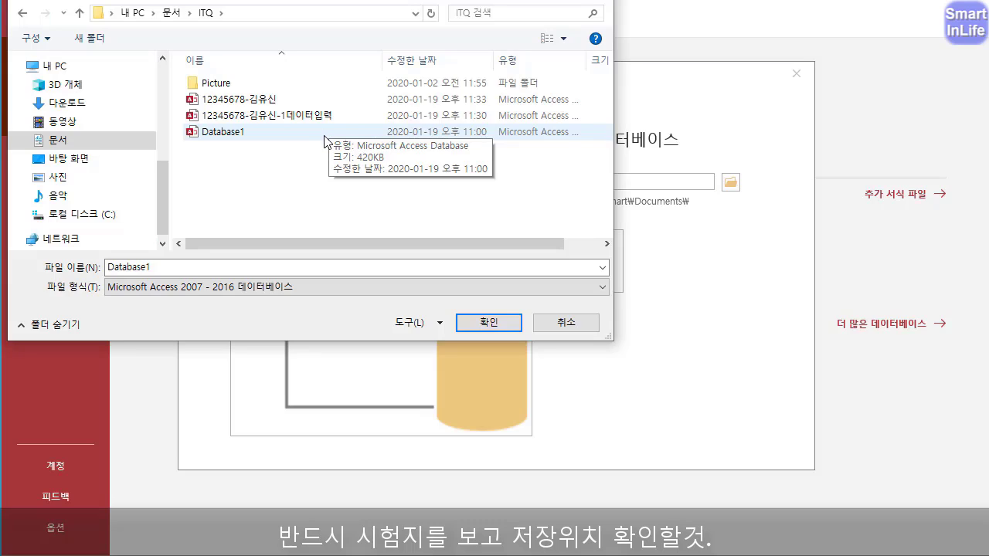
{"action": "key", "text": "ctrl+2"}
{"action": "mouse_move", "coordinate": [233, 34]}
{"action": "left_mouse_down"}
{"action": "mouse_move", "coordinate": [258, 6]}
{"action": "mouse_move", "coordinate": [246, 33]}
{"action": "left_mouse_up"}
{"action": "left_click_drag", "start_coordinate": [178, 284], "coordinate": [152, 256]}
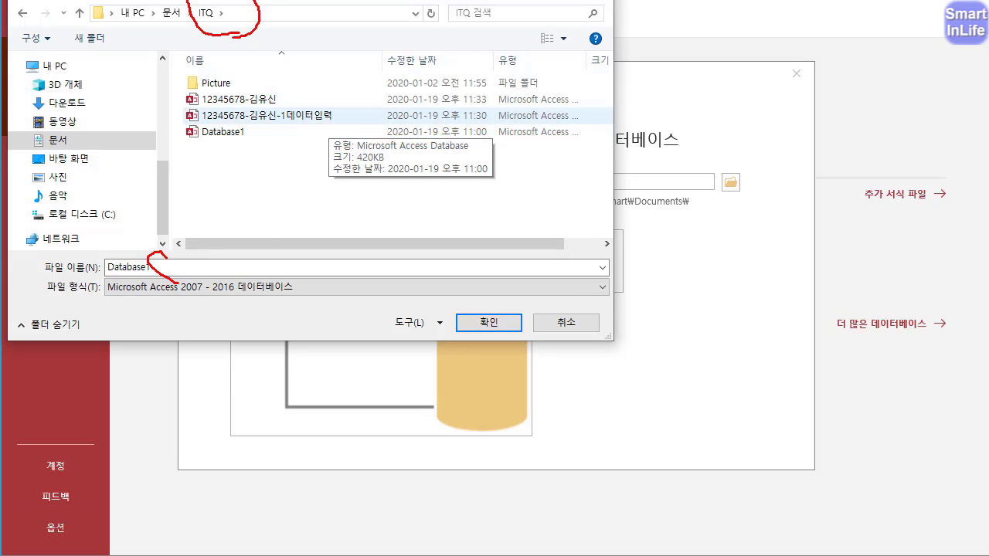
{"action": "key", "text": "Escape"}
- Name the database file with the candidate's number and full name, keep it in the ITQ folder, and create the database
{"action": "left_click", "coordinate": [174, 266]}
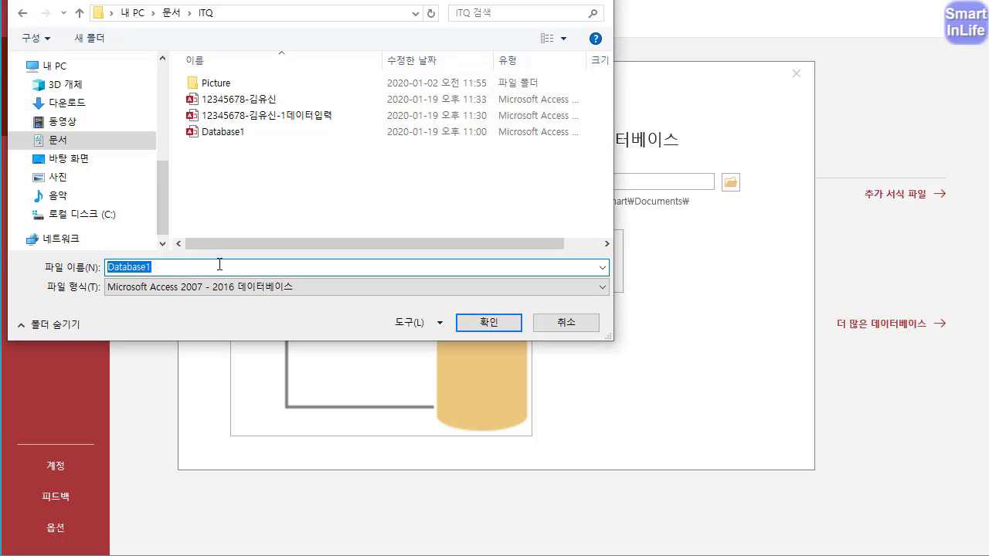
{"action": "type", "text": "1"}
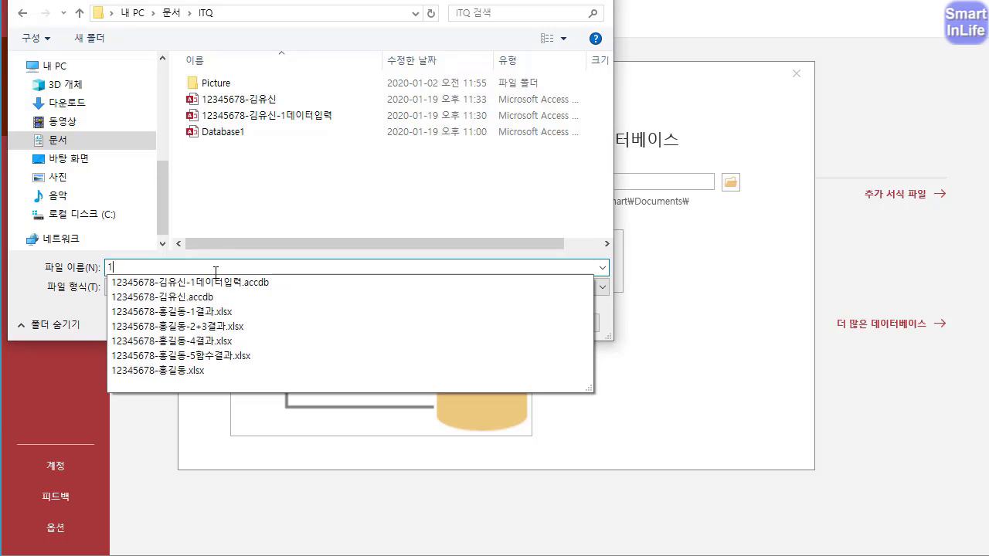
{"action": "type", "text": "23455678"}
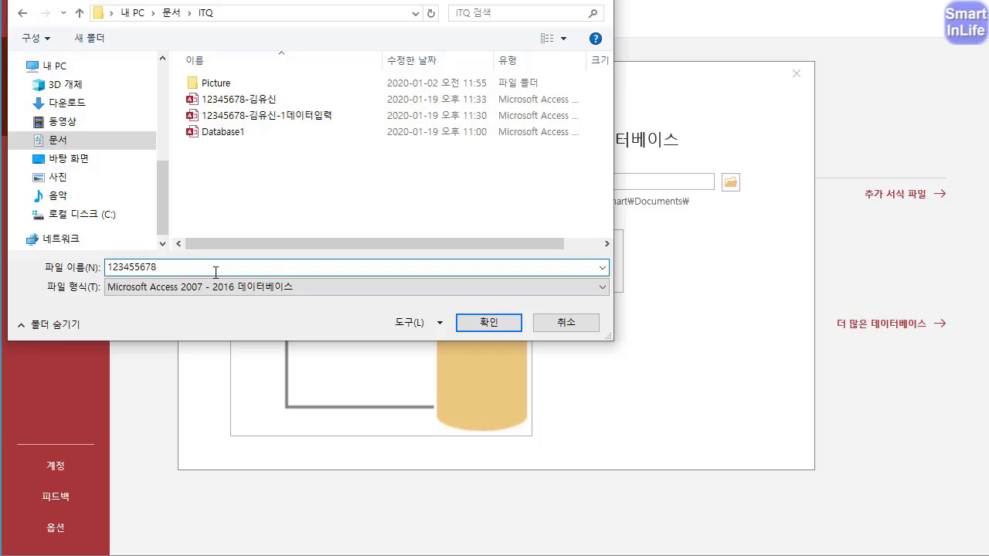
{"action": "type", "text": "-홍길동"}
{"action": "left_click", "coordinate": [486, 321]}
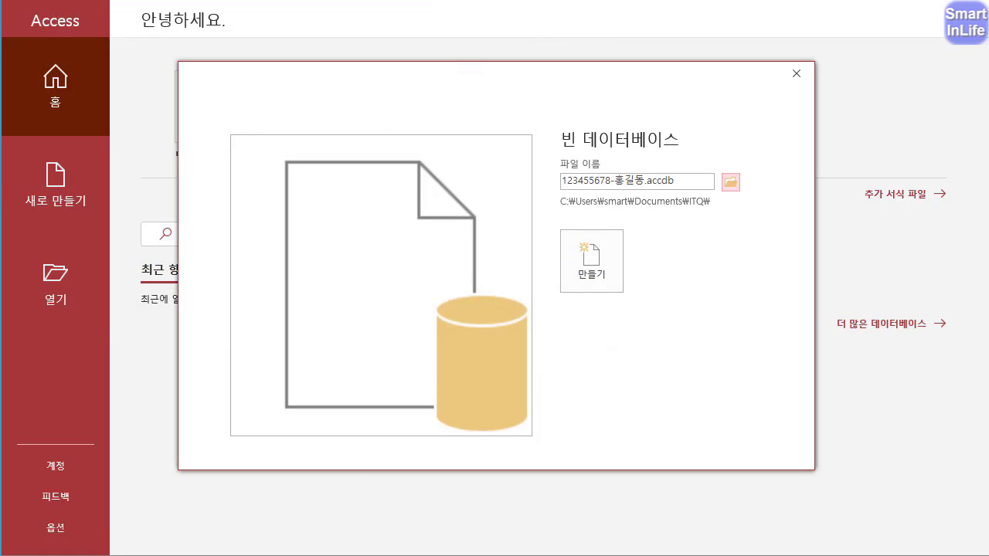
{"action": "left_click_drag", "start_coordinate": [660, 189], "coordinate": [550, 186]}
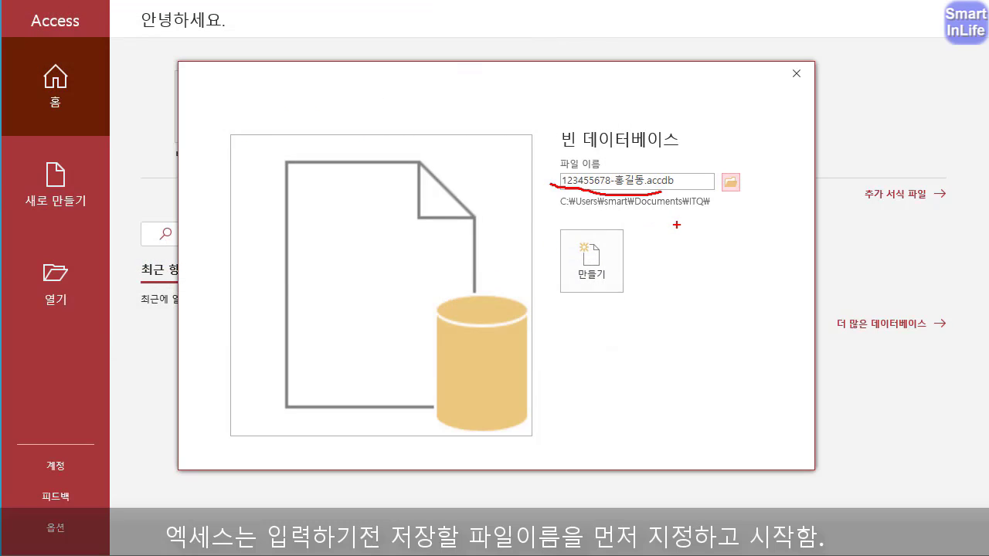
{"action": "left_click_drag", "start_coordinate": [702, 204], "coordinate": [691, 202]}
{"action": "key", "text": "Escape"}
{"action": "left_click", "coordinate": [589, 267]}
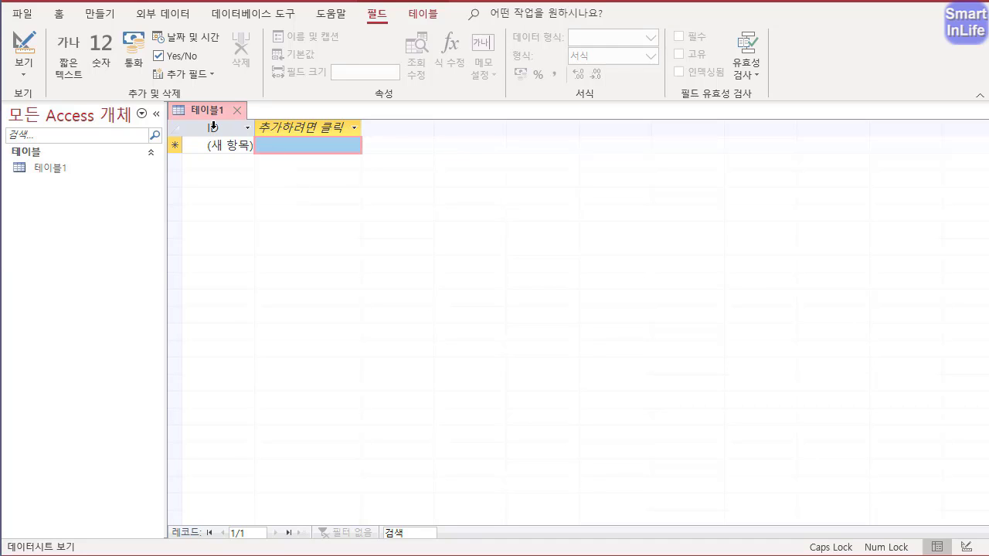
- Start an external data import from an Excel file as the new data source
{"action": "left_click", "coordinate": [183, 24]}
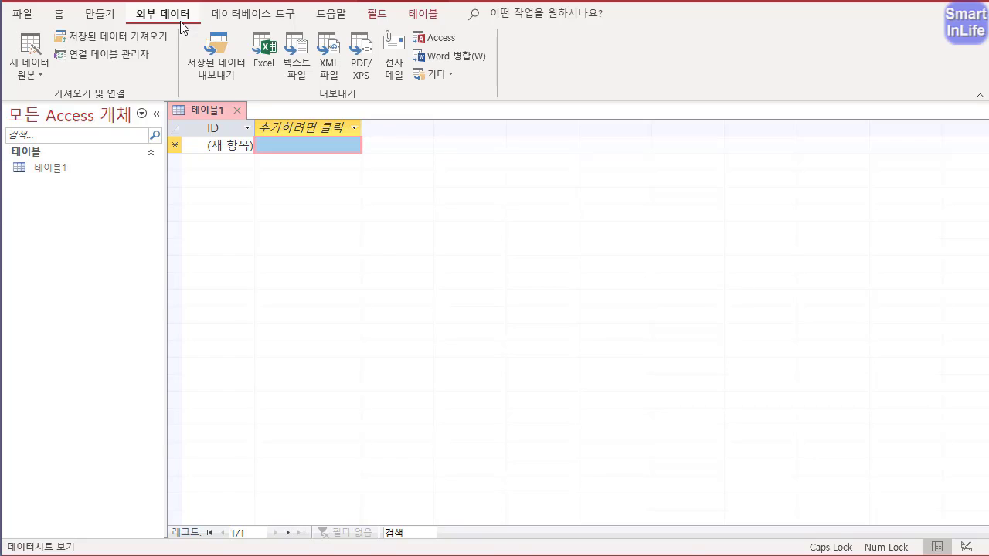
{"action": "mouse_move", "coordinate": [194, 40]}
{"action": "left_mouse_down"}
{"action": "mouse_move", "coordinate": [116, 56]}
{"action": "mouse_move", "coordinate": [170, 61]}
{"action": "left_mouse_up"}
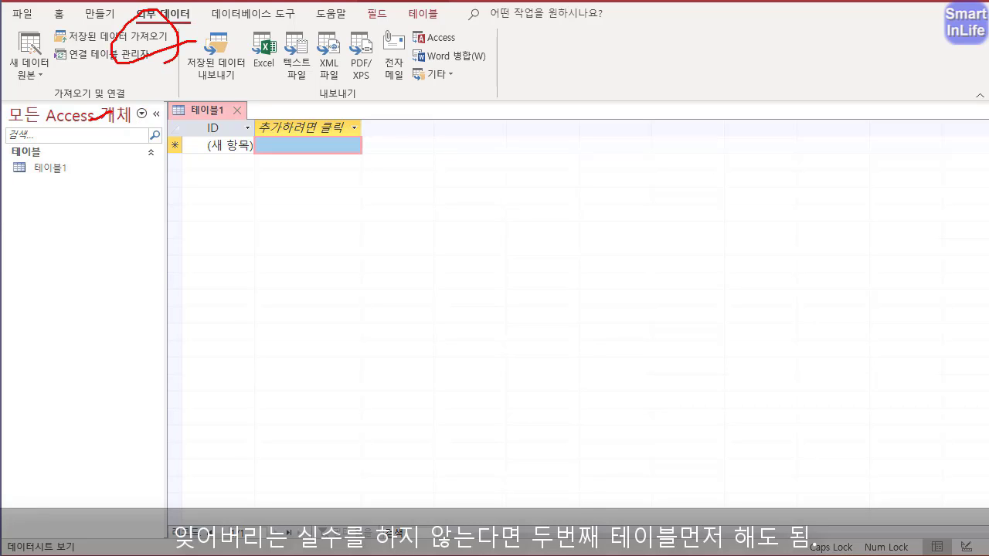
{"action": "mouse_move", "coordinate": [89, 119]}
{"action": "left_mouse_down"}
{"action": "mouse_move", "coordinate": [70, 72]}
{"action": "mouse_move", "coordinate": [116, 116]}
{"action": "left_mouse_up"}
{"action": "mouse_move", "coordinate": [338, 106]}
{"action": "left_mouse_down"}
{"action": "mouse_move", "coordinate": [333, 112]}
{"action": "mouse_move", "coordinate": [366, 95]}
{"action": "mouse_move", "coordinate": [337, 116]}
{"action": "left_mouse_up"}
{"action": "left_click_drag", "start_coordinate": [54, 116], "coordinate": [108, 118]}
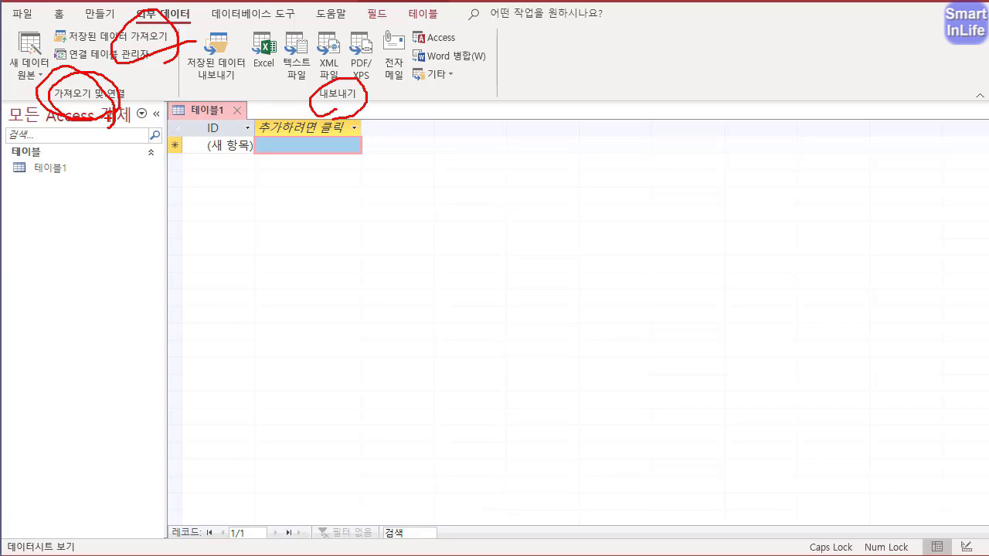
{"action": "key", "text": "Escape"}
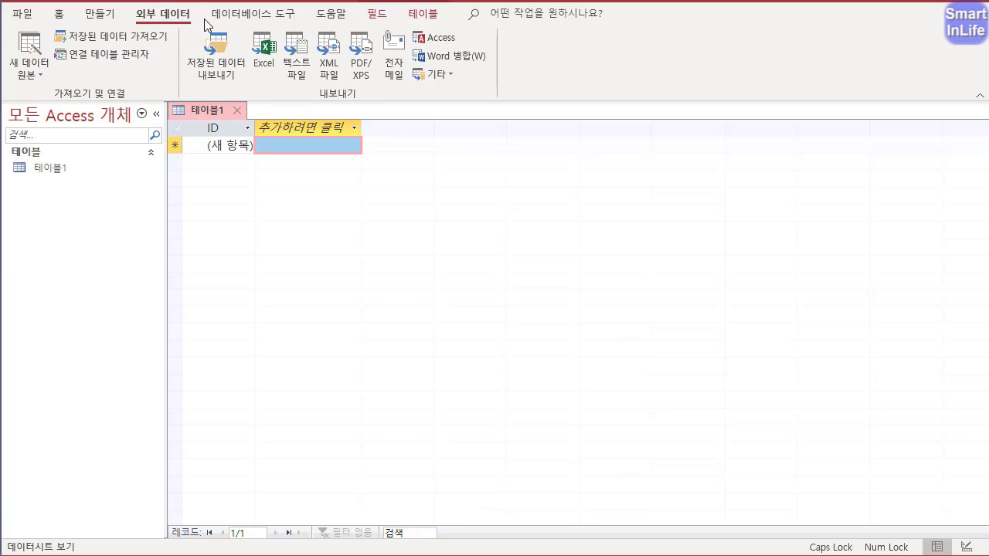
{"action": "left_click", "coordinate": [38, 71]}
{"action": "mouse_move", "coordinate": [98, 109]}
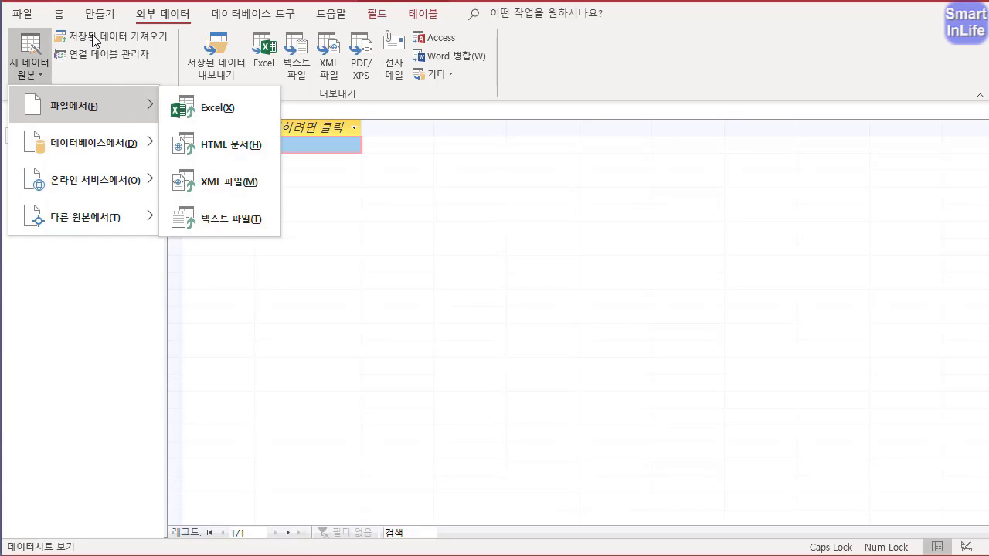
{"action": "left_click", "coordinate": [204, 110]}
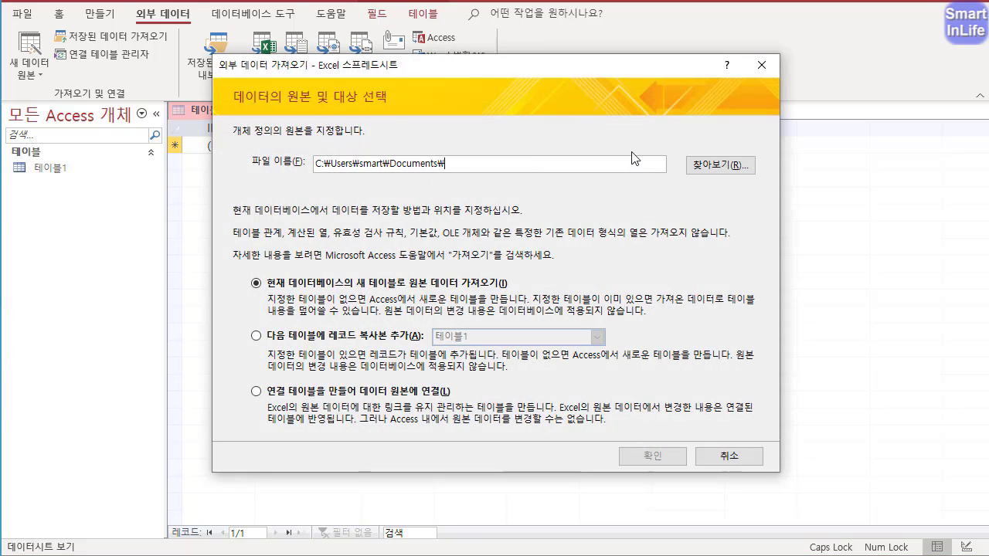
- Choose the workbook 액세스_2020101 in the ITQ folder as the import source
{"action": "left_click", "coordinate": [709, 163]}
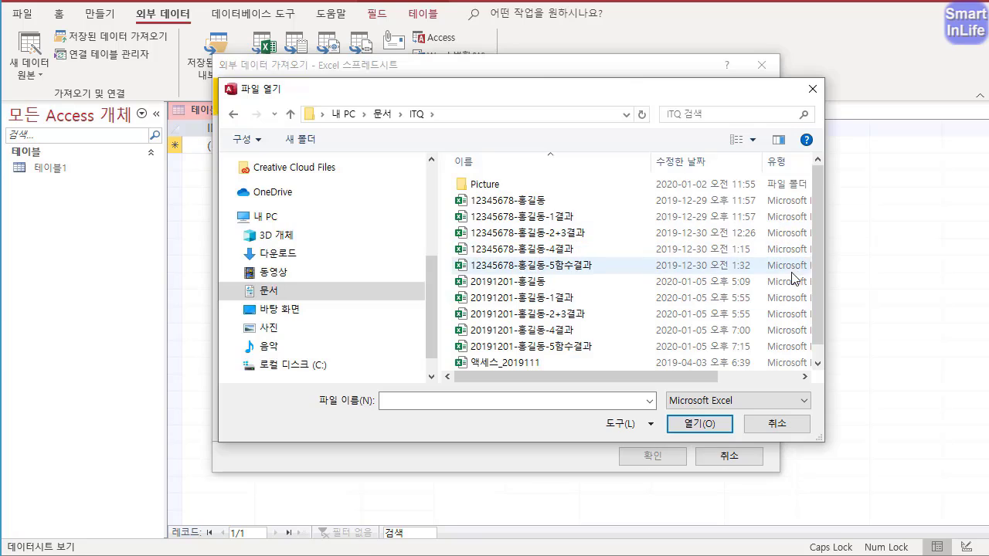
{"action": "left_click_drag", "start_coordinate": [818, 247], "coordinate": [829, 336]}
{"action": "left_click", "coordinate": [504, 360]}
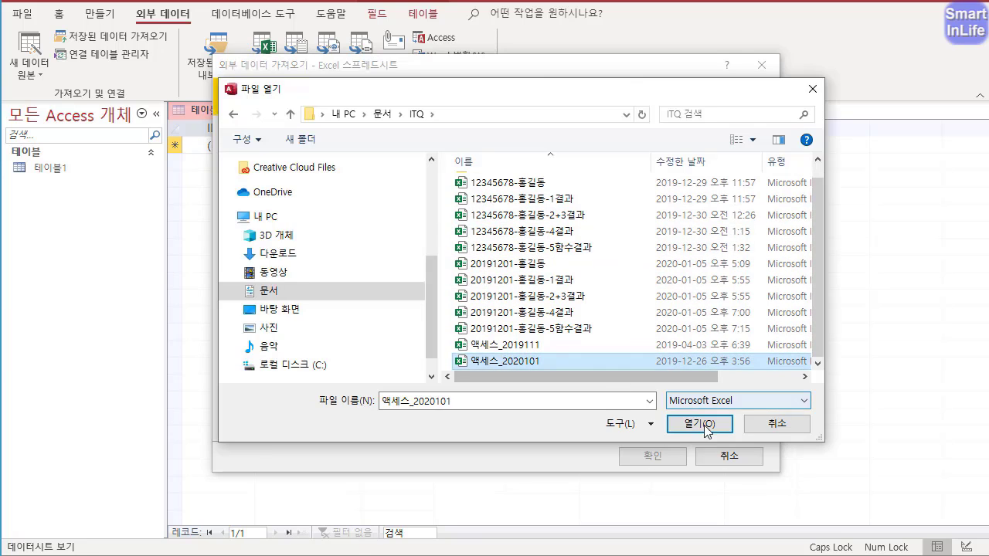
{"action": "left_click", "coordinate": [699, 423]}
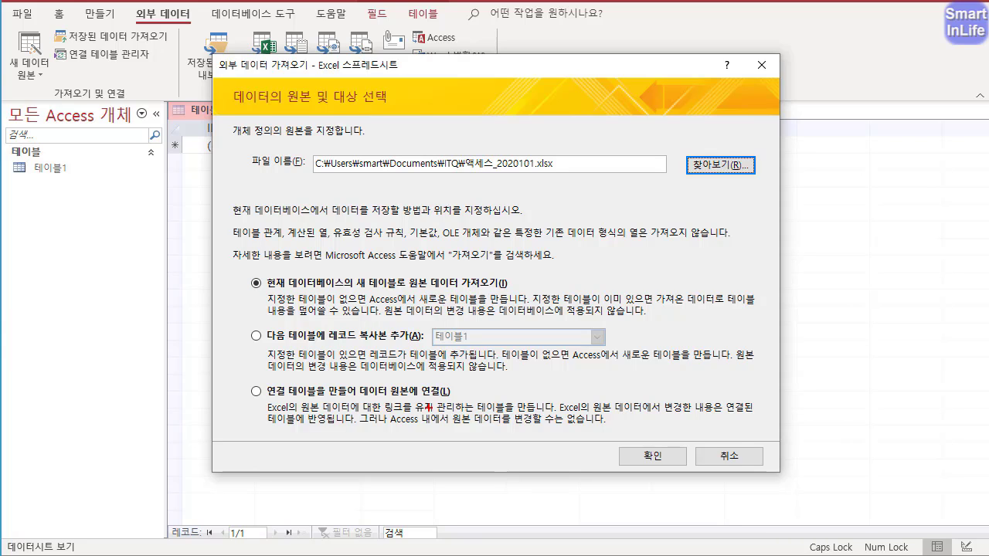
- Set the source data to import into a new table in the current database and proceed to the spreadsheet import wizard
{"action": "mouse_move", "coordinate": [429, 409]}
{"action": "left_mouse_down"}
{"action": "mouse_move", "coordinate": [409, 362]}
{"action": "mouse_move", "coordinate": [412, 403]}
{"action": "left_mouse_up"}
{"action": "mouse_move", "coordinate": [487, 304]}
{"action": "left_mouse_down"}
{"action": "mouse_move", "coordinate": [442, 260]}
{"action": "mouse_move", "coordinate": [471, 304]}
{"action": "left_mouse_up"}
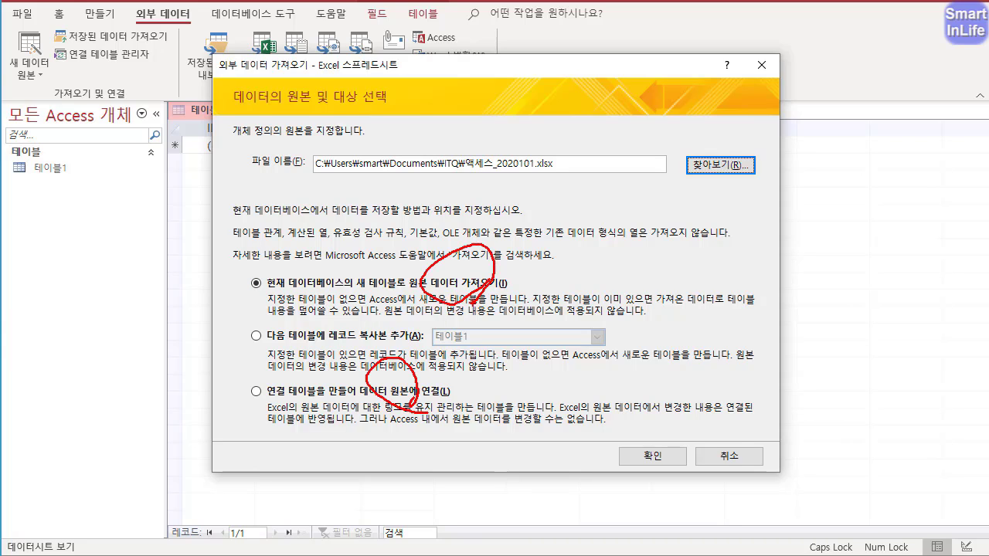
{"action": "key", "text": "Escape"}
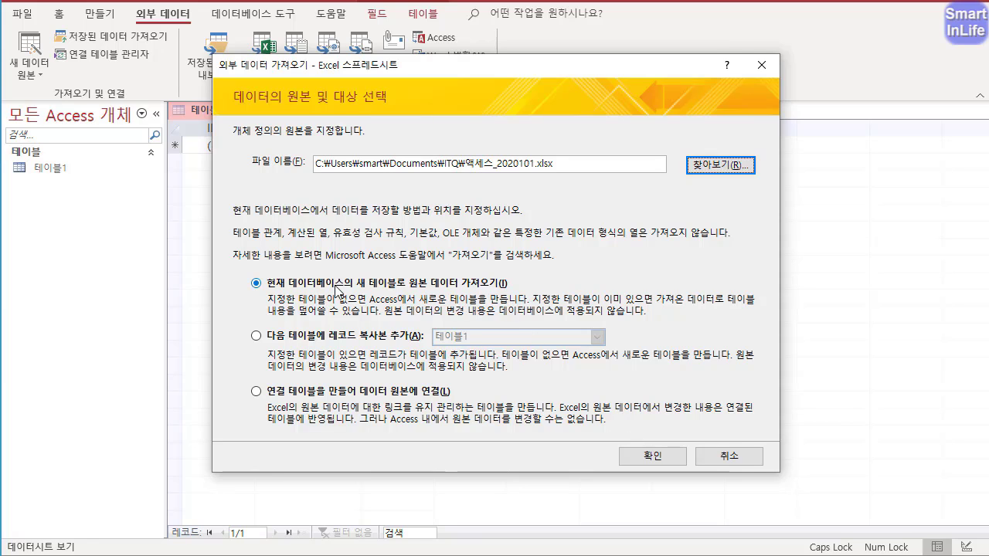
{"action": "left_click", "coordinate": [262, 287]}
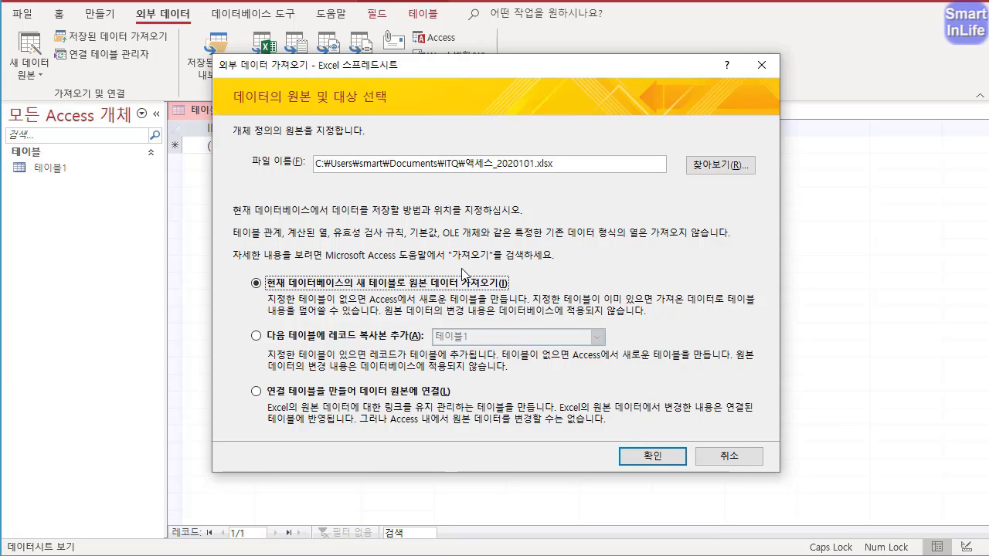
{"action": "left_click", "coordinate": [651, 456]}
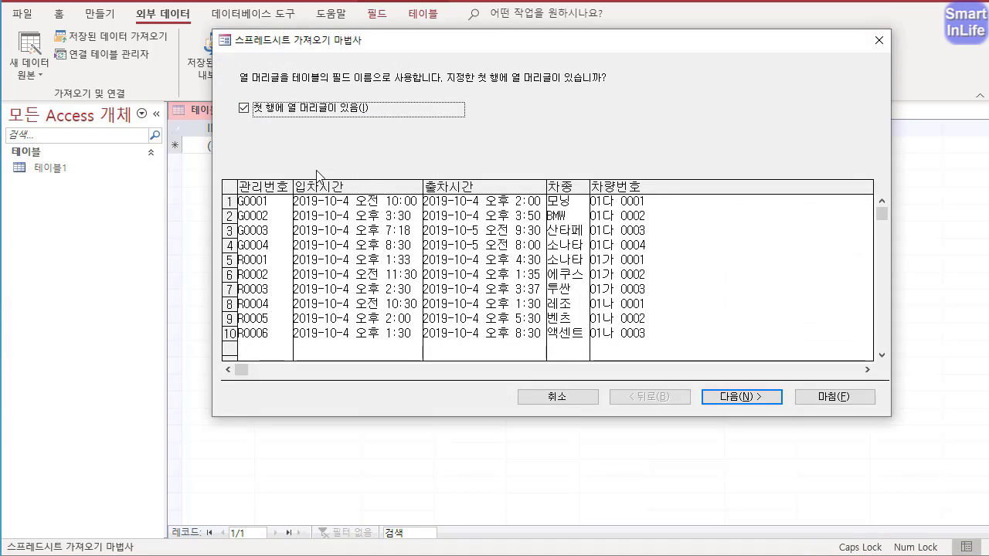
{"action": "key", "text": "ctrl+2"}
{"action": "mouse_move", "coordinate": [301, 131]}
{"action": "left_mouse_down"}
{"action": "mouse_move", "coordinate": [354, 97]}
{"action": "mouse_move", "coordinate": [353, 148]}
{"action": "left_mouse_up"}
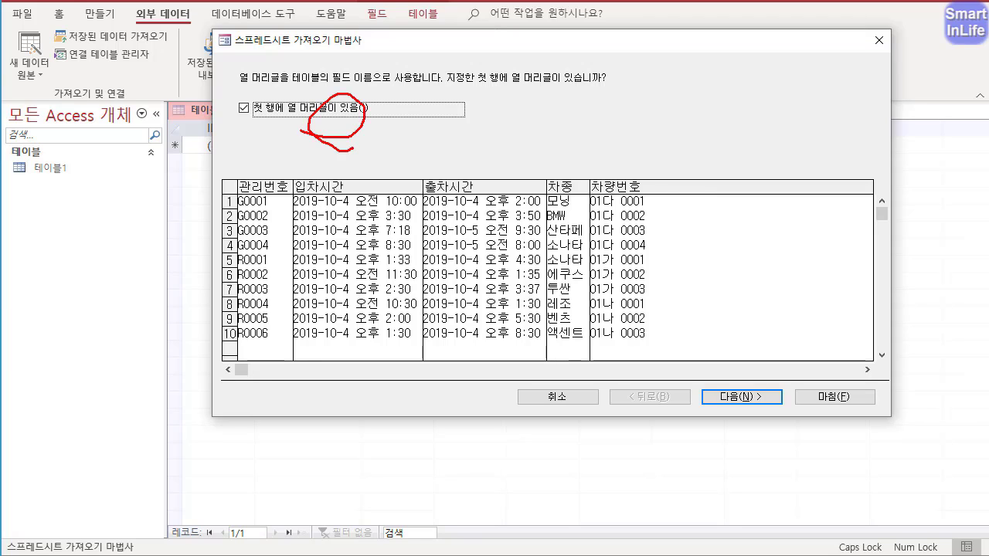
{"action": "mouse_move", "coordinate": [243, 191]}
{"action": "left_mouse_down"}
{"action": "mouse_move", "coordinate": [232, 181]}
{"action": "mouse_move", "coordinate": [277, 203]}
{"action": "mouse_move", "coordinate": [305, 168]}
{"action": "mouse_move", "coordinate": [332, 184]}
{"action": "left_mouse_up"}
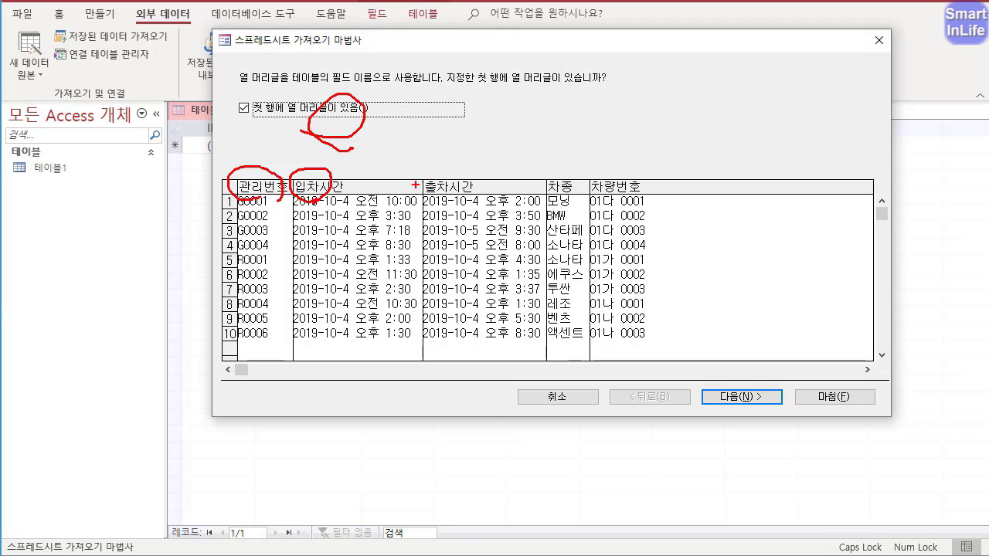
{"action": "mouse_move", "coordinate": [424, 200]}
{"action": "left_mouse_down"}
{"action": "mouse_move", "coordinate": [476, 179]}
{"action": "mouse_move", "coordinate": [456, 202]}
{"action": "left_mouse_up"}
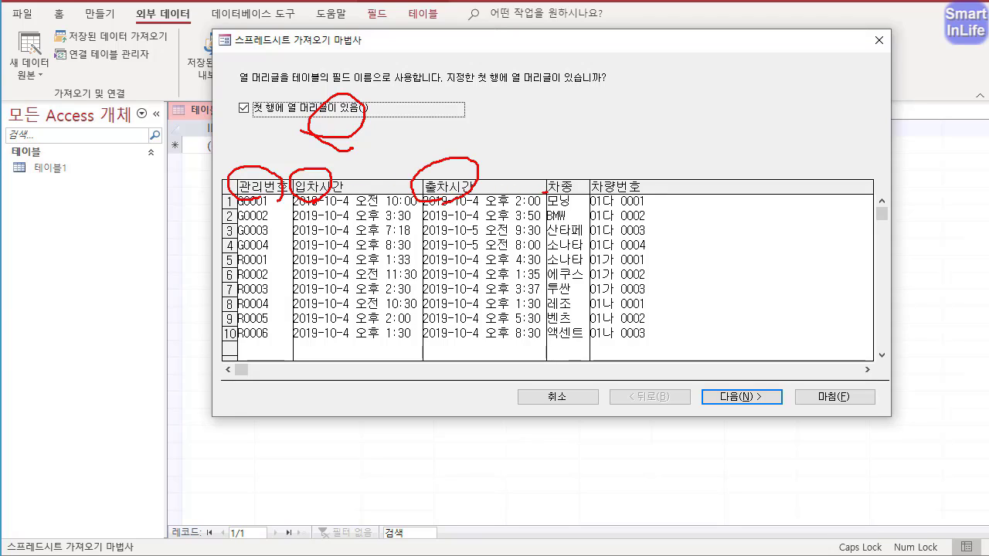
{"action": "left_click_drag", "start_coordinate": [545, 191], "coordinate": [538, 198]}
{"action": "key", "text": "Escape"}
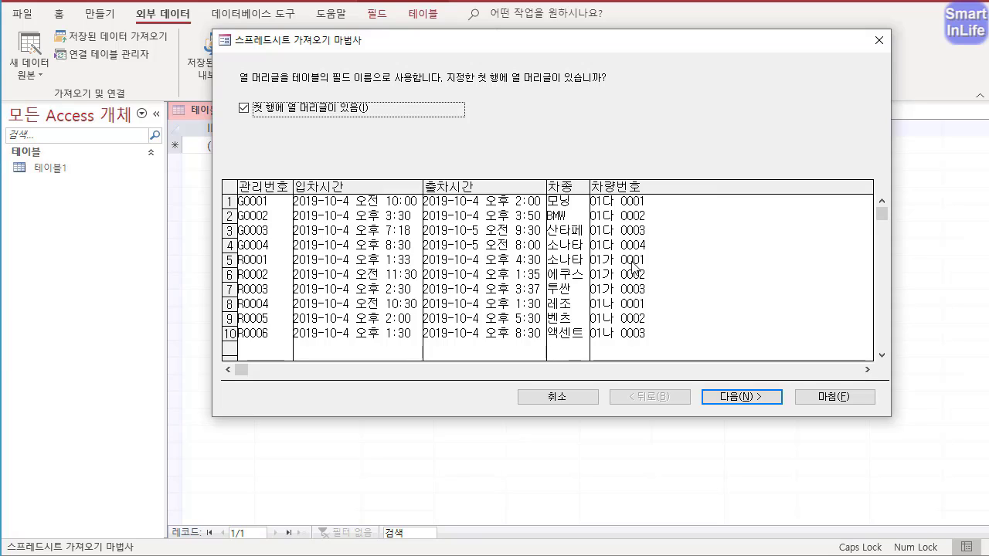
- Keep the first row as column headings and the default field options, and choose 관리번호 as the table's primary key
{"action": "left_click", "coordinate": [740, 397]}
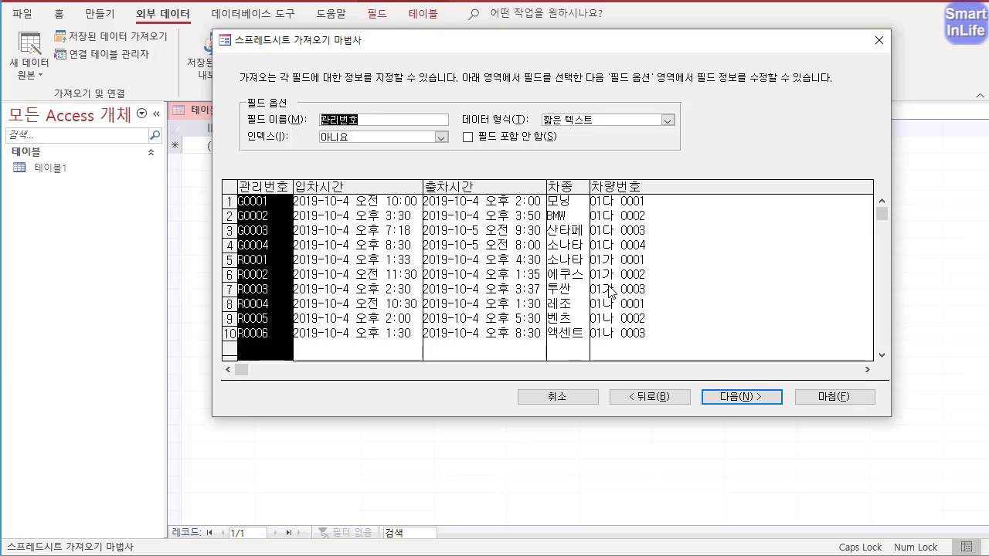
{"action": "left_click", "coordinate": [762, 394]}
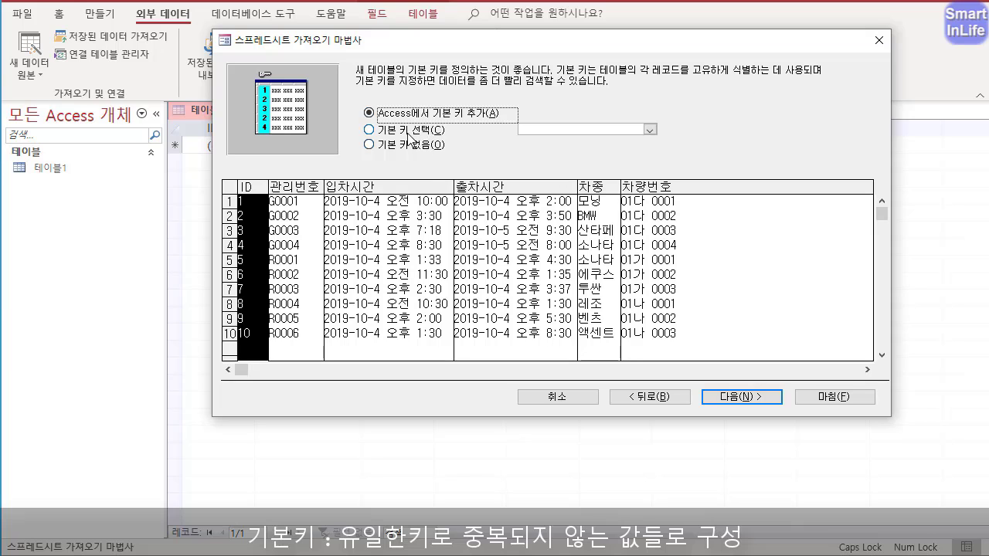
{"action": "left_click", "coordinate": [397, 131]}
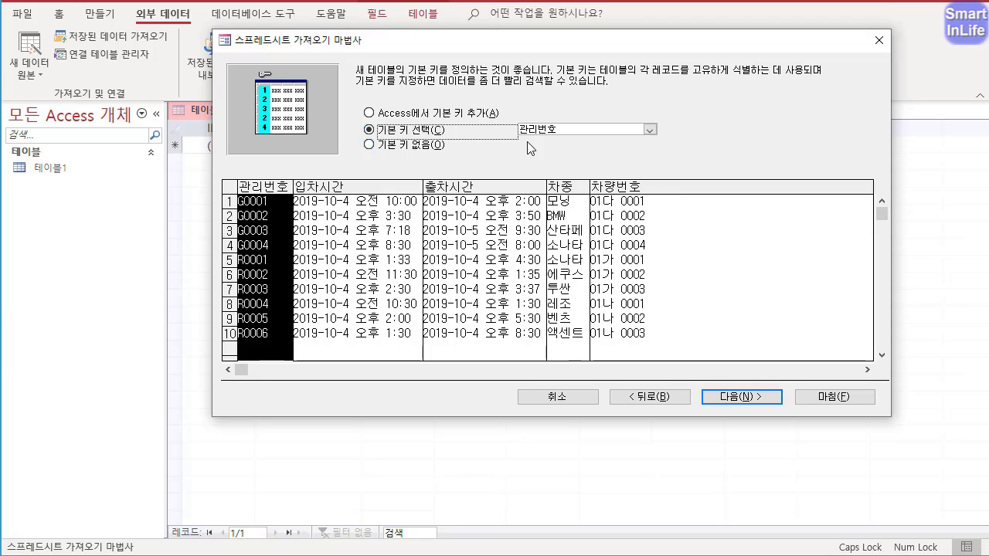
{"action": "left_click", "coordinate": [751, 398]}
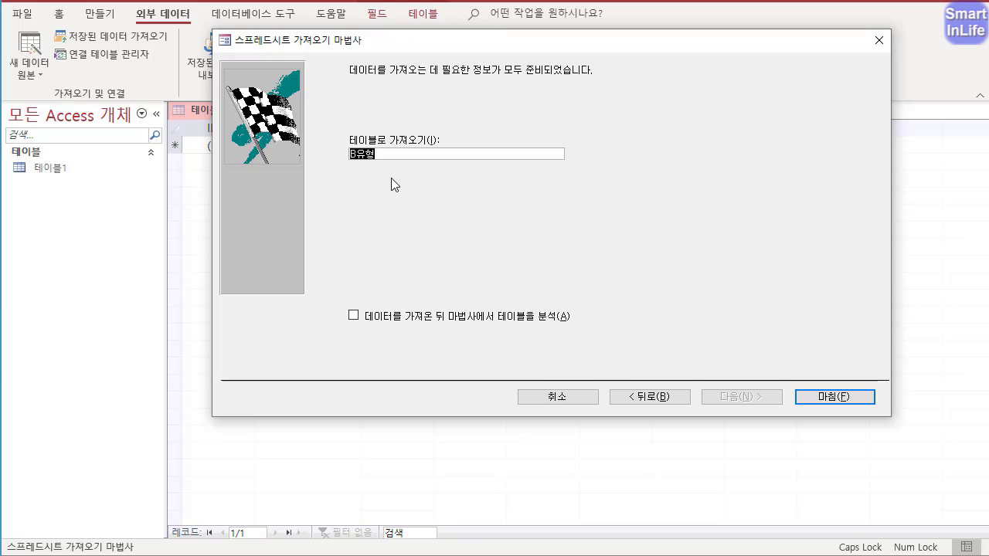
- Name the imported table 주차관리, finish the import and close the wizard without saving the import steps
{"action": "type", "text": "주고관ㄹ"}
{"action": "left_click", "coordinate": [834, 400]}
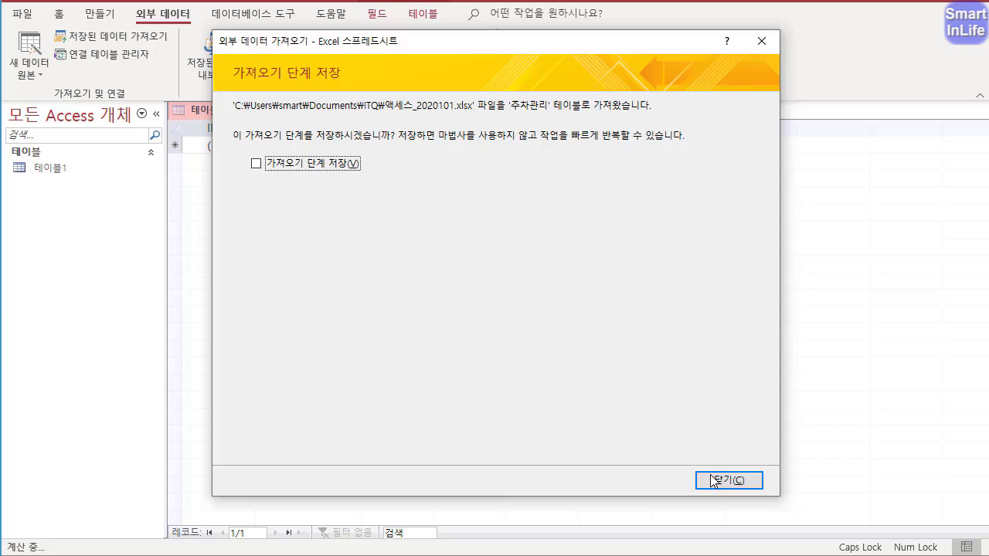
{"action": "left_click", "coordinate": [710, 480]}
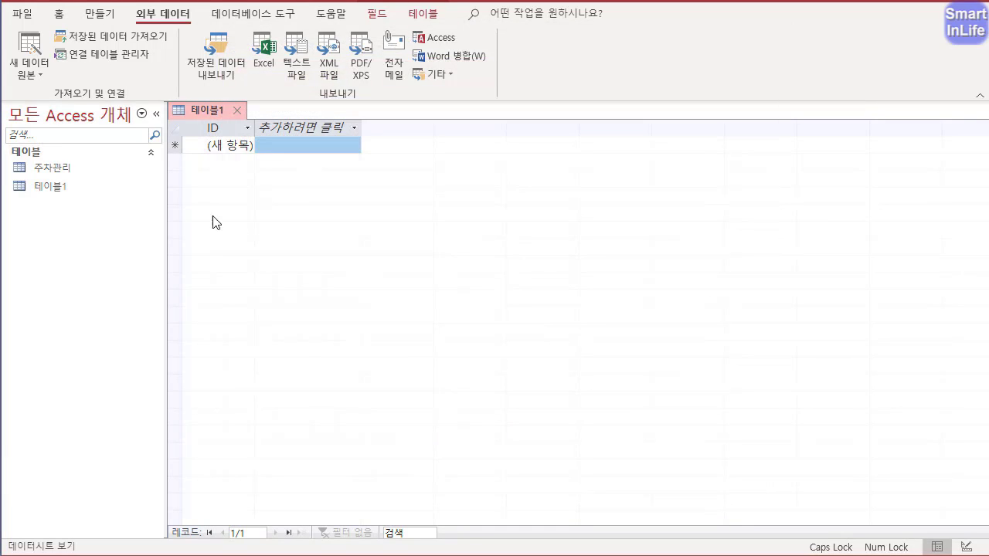
- Open the 주차관리 table and fit the 입차시간 and 출차시간 column widths to their contents
{"action": "double_click", "coordinate": [71, 168]}
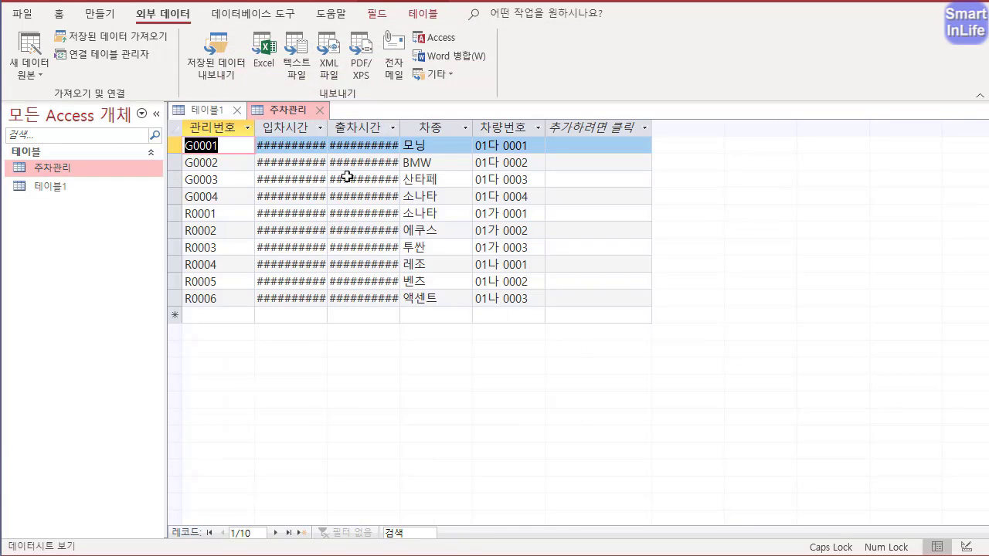
{"action": "double_click", "coordinate": [327, 128]}
{"action": "double_click", "coordinate": [444, 128]}
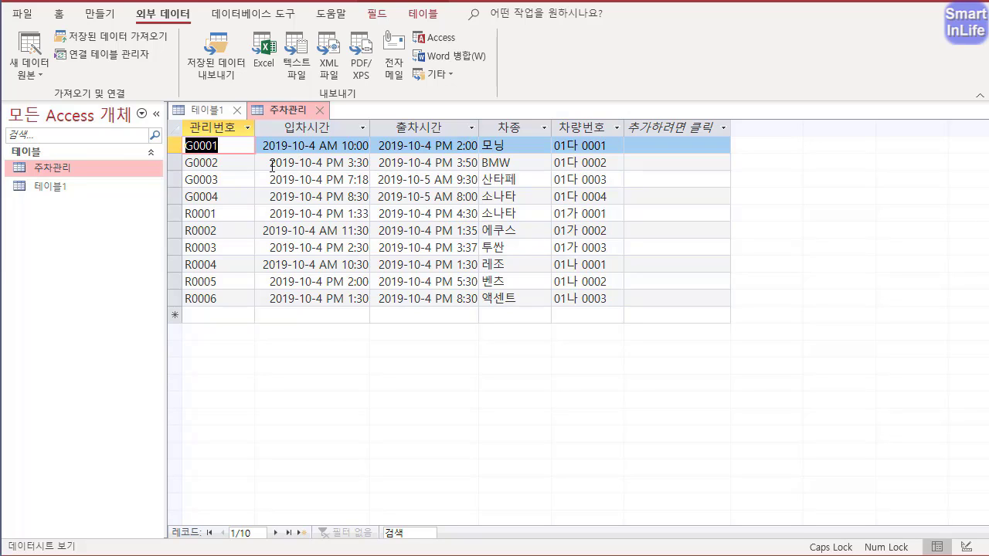
- Switch the 주차관리 table to Design View
{"action": "right_click", "coordinate": [297, 110]}
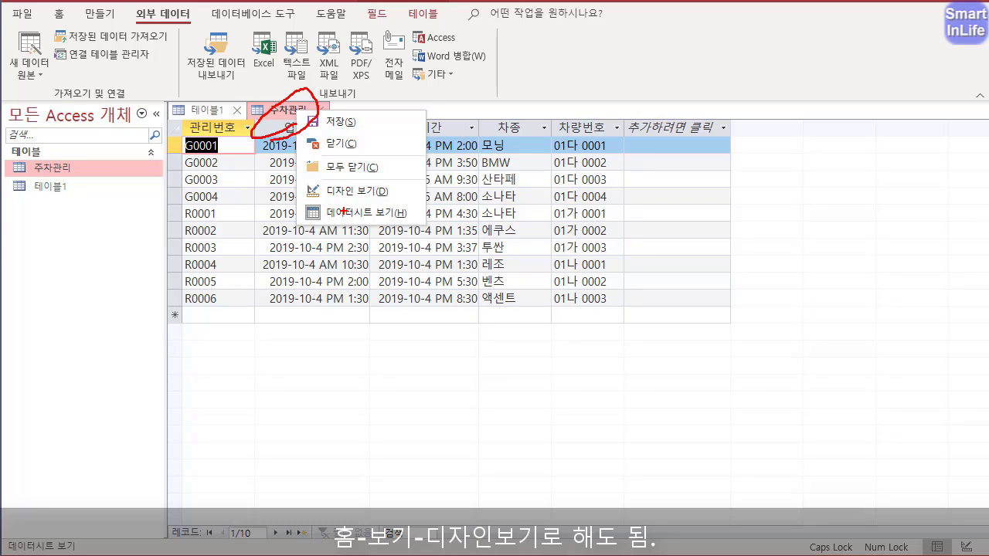
{"action": "left_click_drag", "start_coordinate": [341, 204], "coordinate": [374, 198]}
{"action": "left_click_drag", "start_coordinate": [342, 231], "coordinate": [379, 223]}
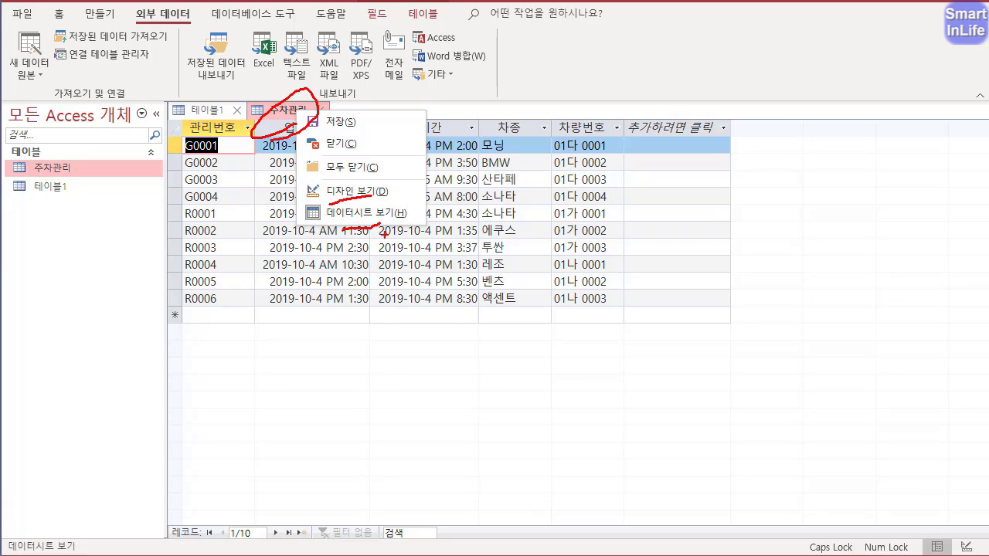
{"action": "key", "text": "Escape"}
{"action": "right_click", "coordinate": [278, 110]}
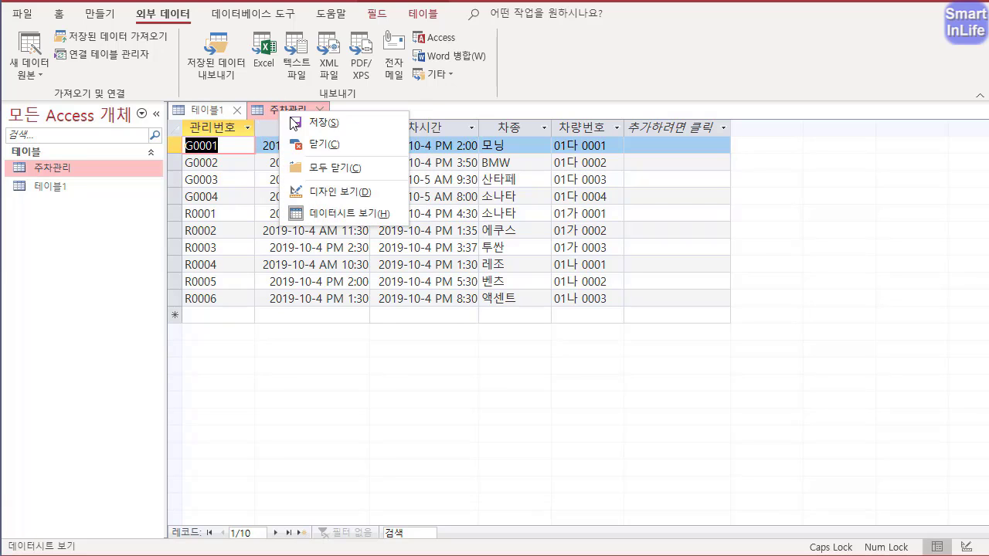
{"action": "left_click", "coordinate": [332, 196]}
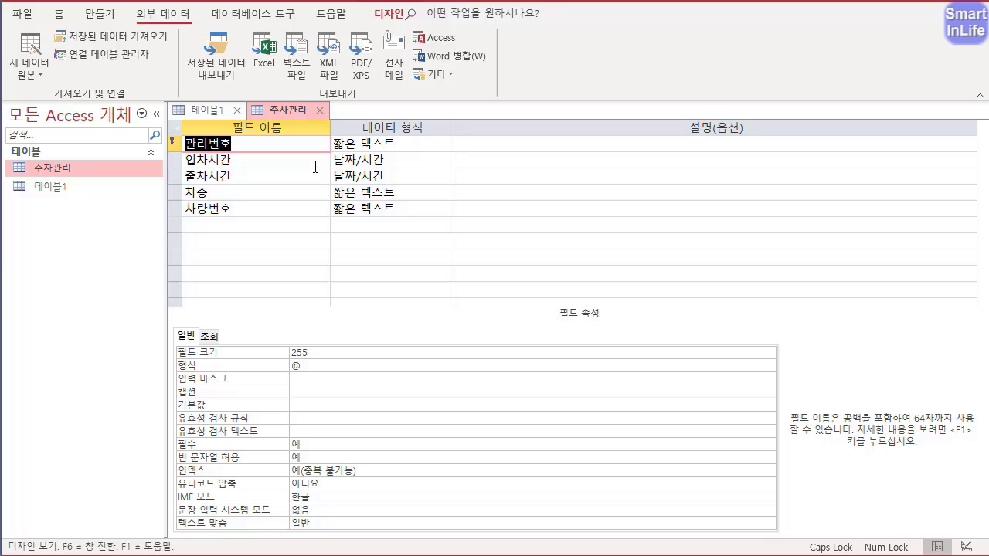
- Set the field size of 관리번호 to 5
{"action": "left_click", "coordinate": [252, 145]}
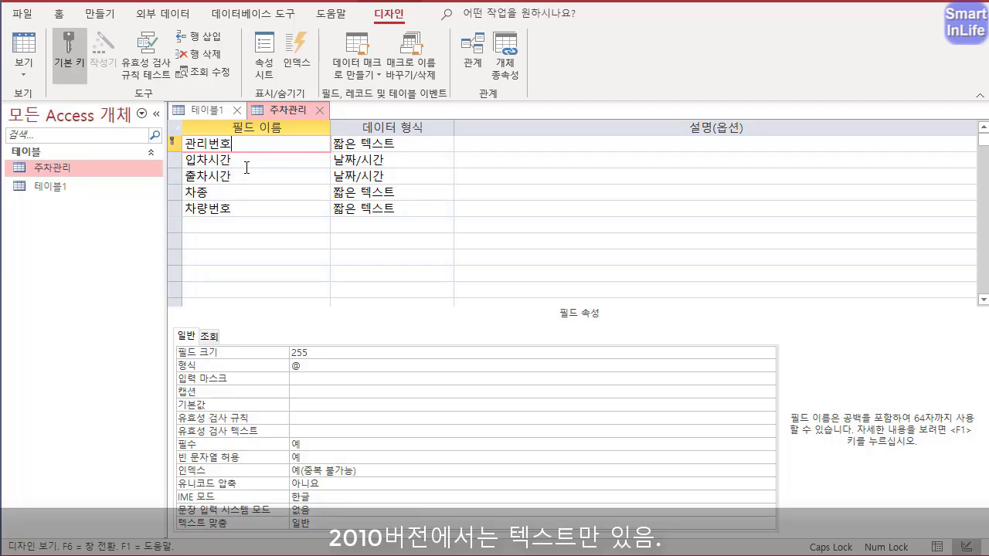
{"action": "left_click", "coordinate": [320, 357]}
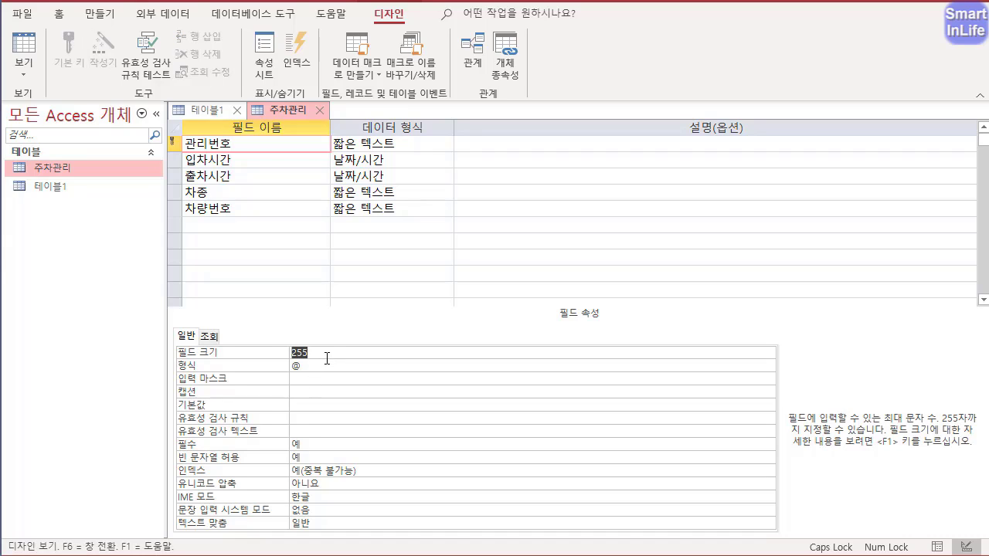
{"action": "type", "text": "5"}
{"action": "left_click", "coordinate": [241, 147]}
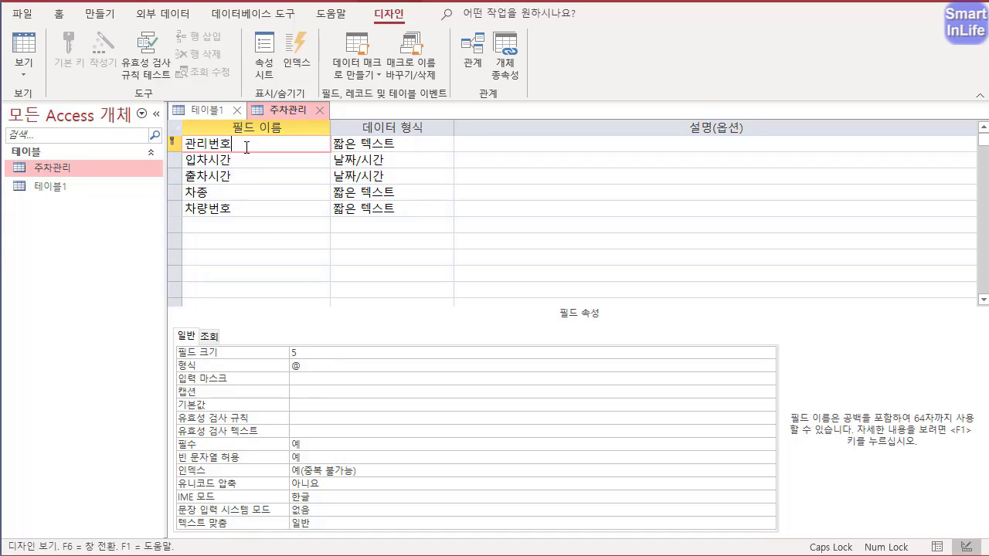
- Select the 관리번호 field row and check its primary key setting
{"action": "left_click", "coordinate": [175, 143]}
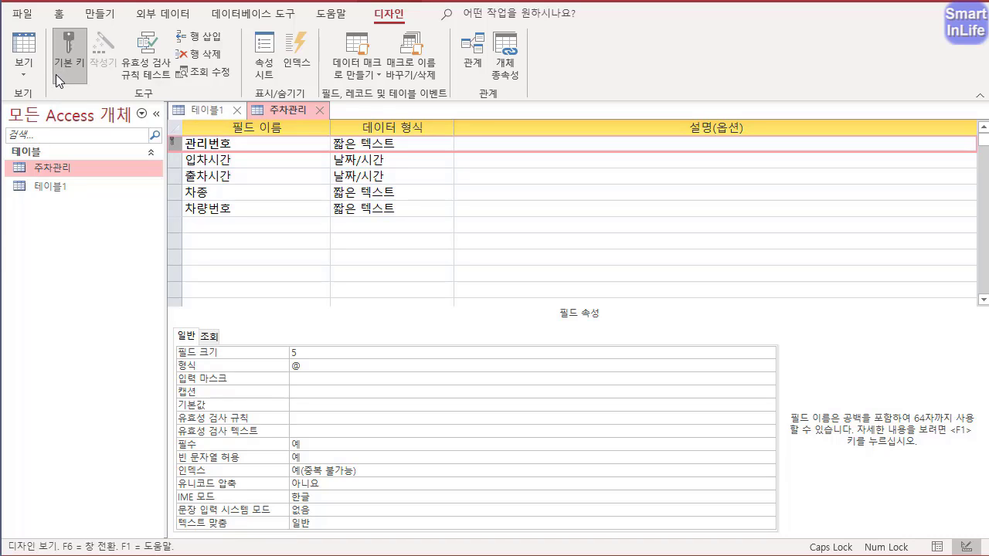
{"action": "key", "text": "ctrl+2"}
{"action": "mouse_move", "coordinate": [79, 98]}
{"action": "left_mouse_down"}
{"action": "mouse_move", "coordinate": [84, 40]}
{"action": "mouse_move", "coordinate": [59, 97]}
{"action": "left_mouse_up"}
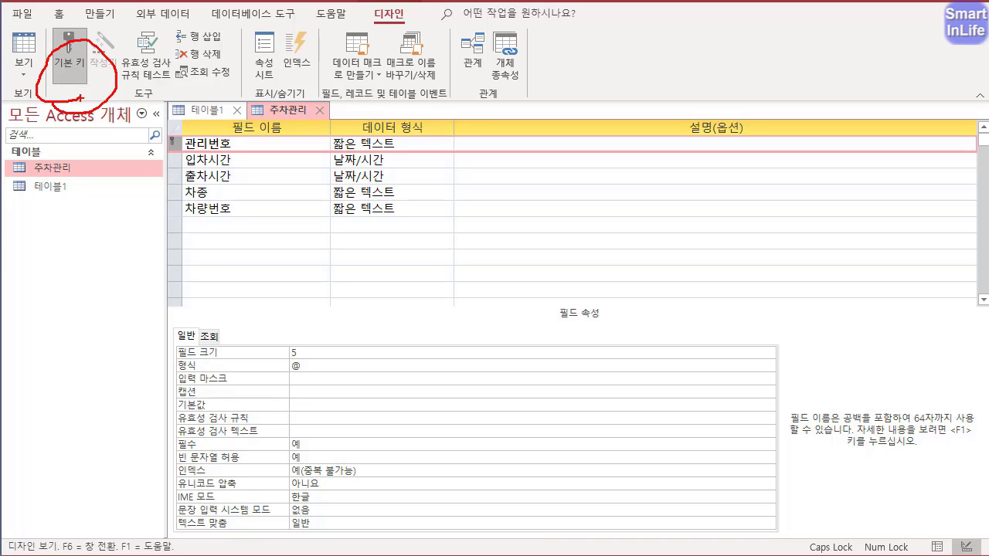
{"action": "mouse_move", "coordinate": [376, 10]}
{"action": "left_mouse_down"}
{"action": "mouse_move", "coordinate": [385, 26]}
{"action": "mouse_move", "coordinate": [409, 3]}
{"action": "left_mouse_up"}
{"action": "mouse_move", "coordinate": [35, 94]}
{"action": "left_mouse_down"}
{"action": "mouse_move", "coordinate": [27, 65]}
{"action": "mouse_move", "coordinate": [126, 91]}
{"action": "left_mouse_up"}
{"action": "key", "text": "Escape"}
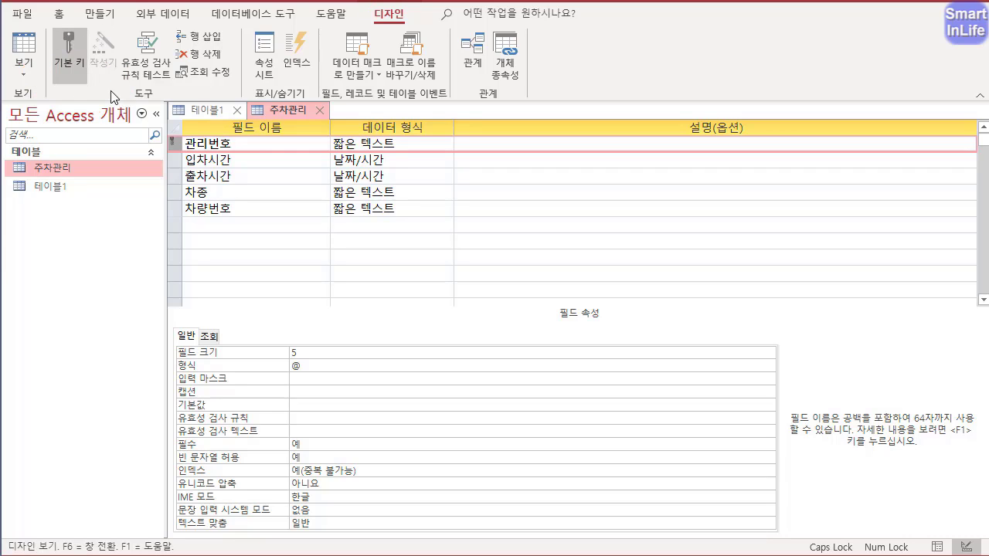
{"action": "left_click", "coordinate": [267, 146]}
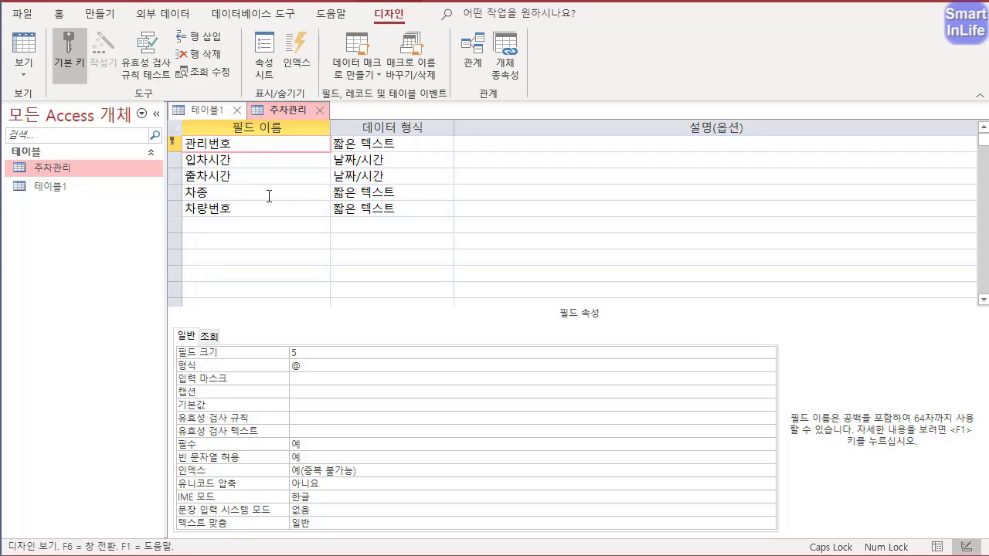
- Set the format of the 입차시간 field to 기본 날짜
{"action": "left_click", "coordinate": [238, 159]}
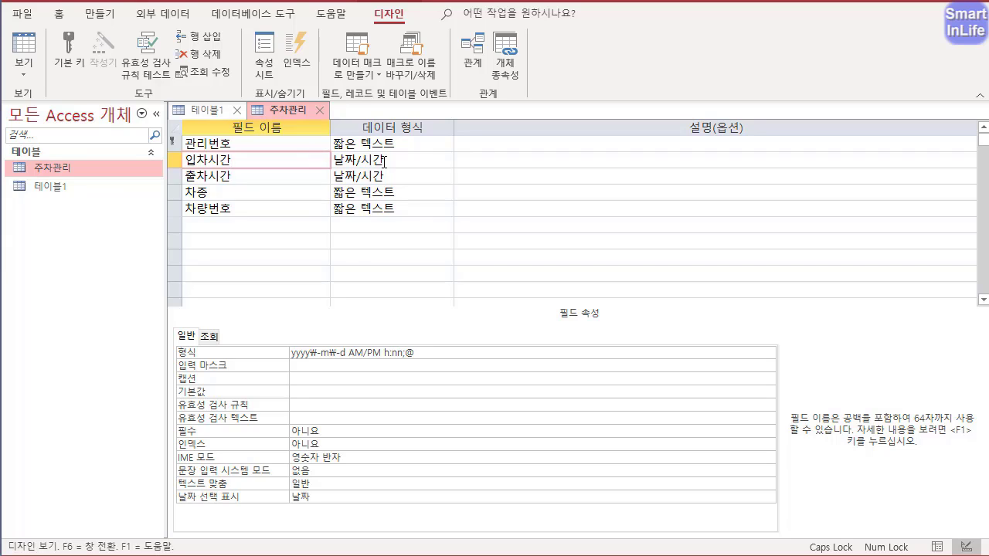
{"action": "left_click", "coordinate": [372, 351]}
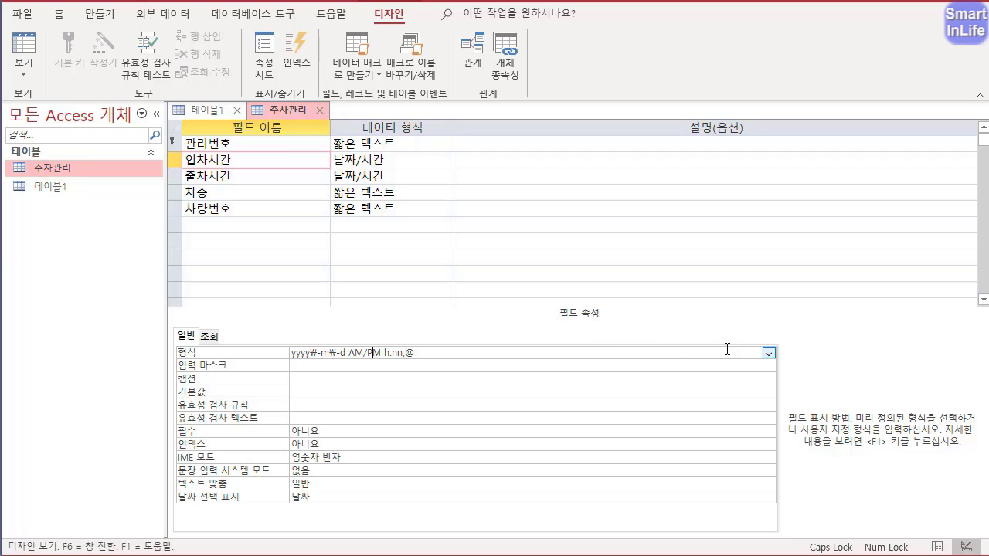
{"action": "left_click", "coordinate": [768, 353]}
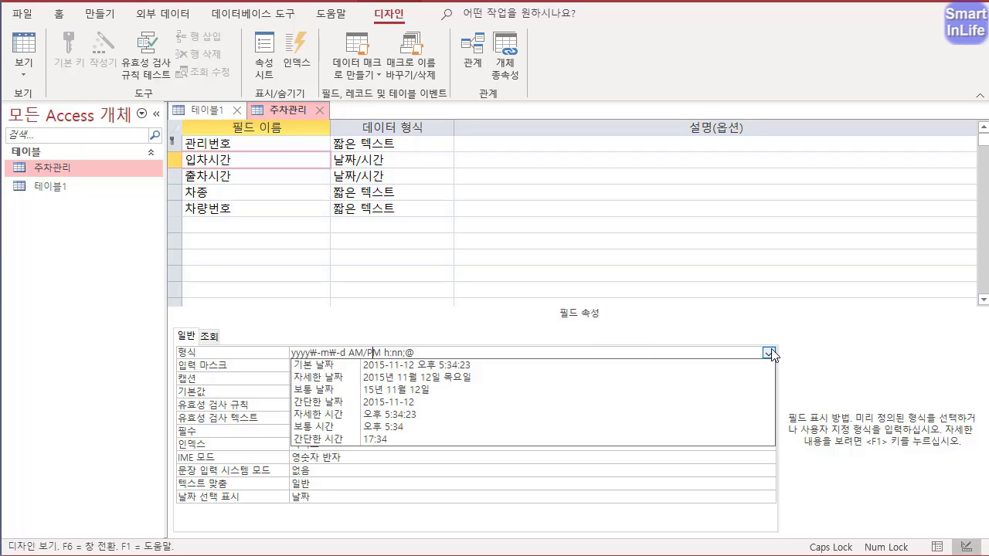
{"action": "left_click", "coordinate": [346, 367]}
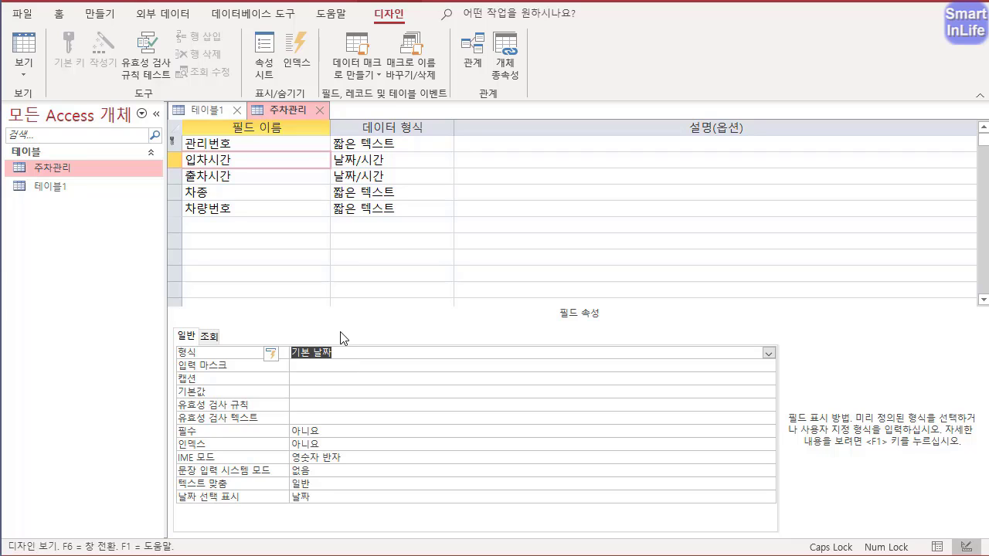
- Set the format of the 출차시간 field to 기본 날짜
{"action": "left_click", "coordinate": [253, 176]}
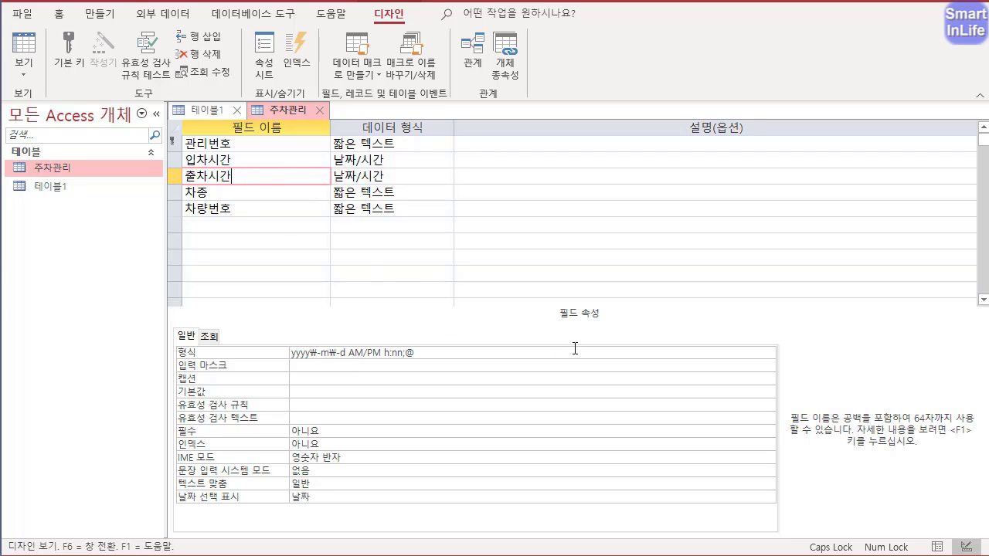
{"action": "left_click", "coordinate": [735, 351]}
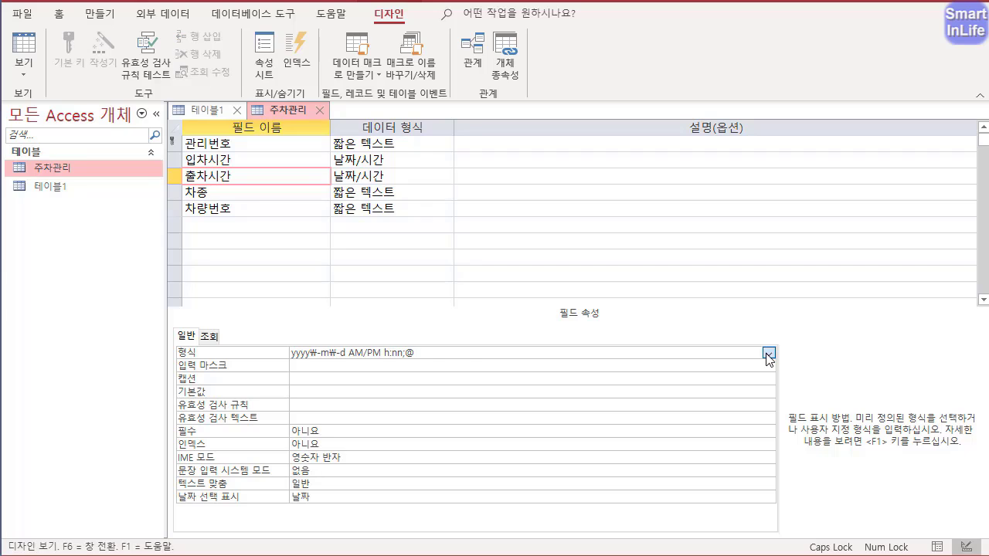
{"action": "left_click", "coordinate": [768, 353]}
{"action": "left_click", "coordinate": [470, 366]}
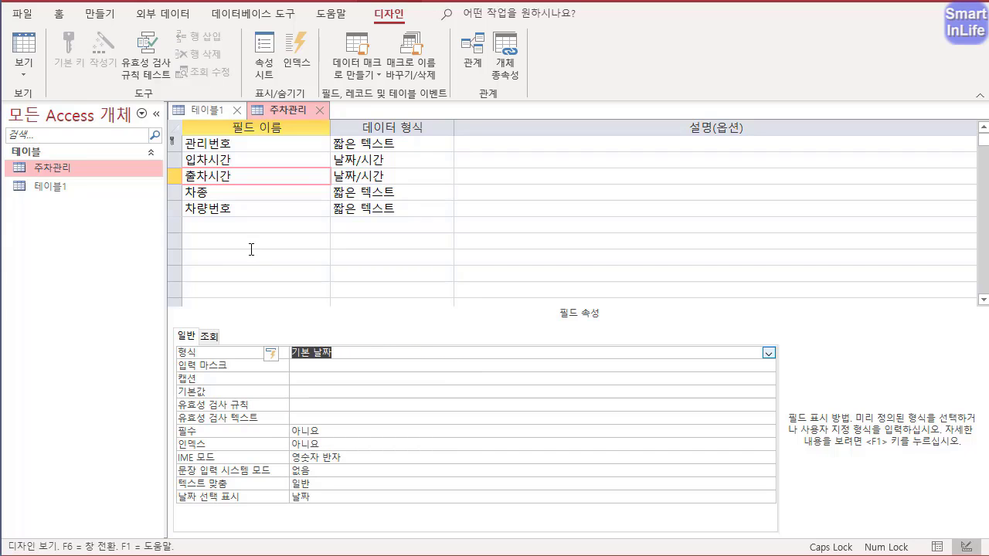
- Set the field size of both 차종 and 차량번호 to 20
{"action": "left_click", "coordinate": [220, 193]}
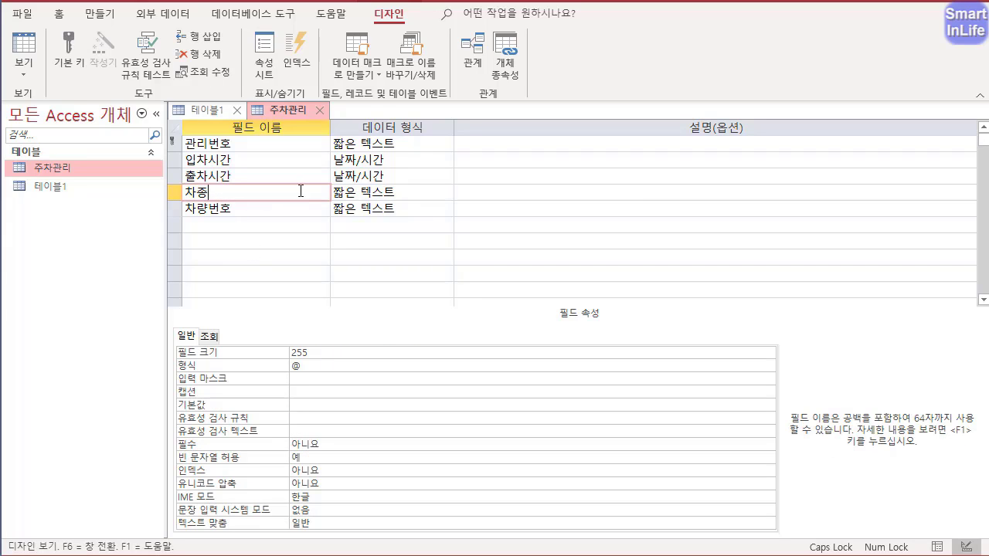
{"action": "double_click", "coordinate": [321, 356]}
{"action": "type", "text": "20"}
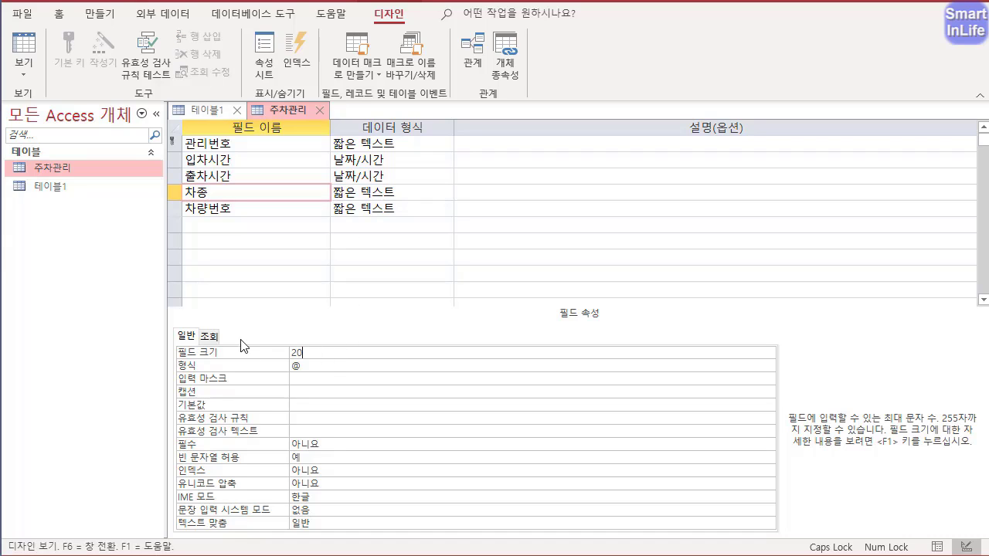
{"action": "left_click", "coordinate": [265, 210]}
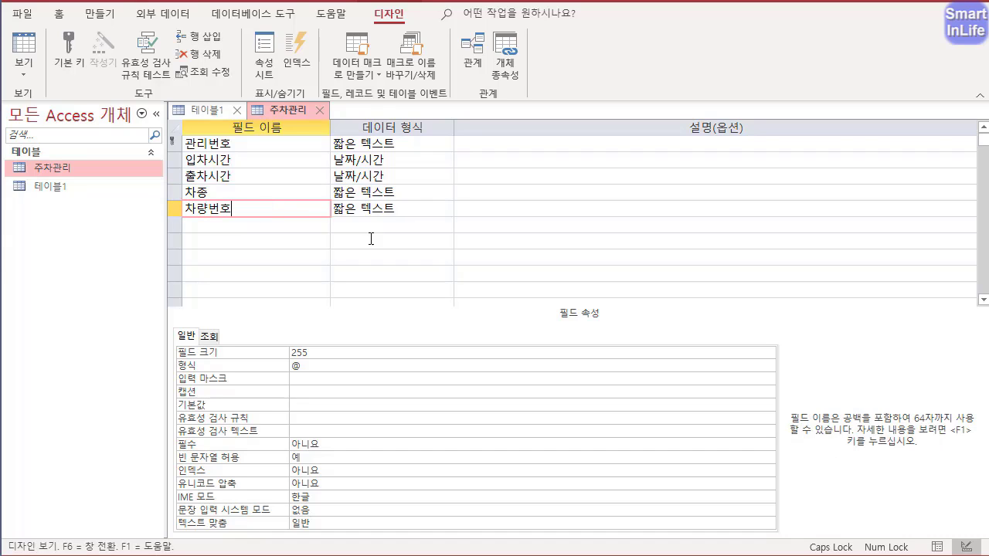
{"action": "double_click", "coordinate": [315, 353]}
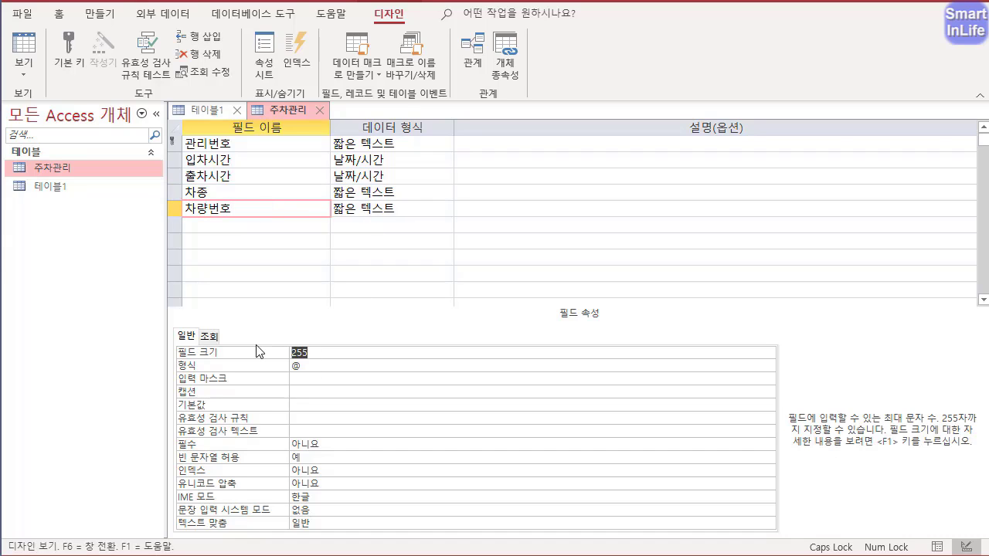
{"action": "type", "text": "20"}
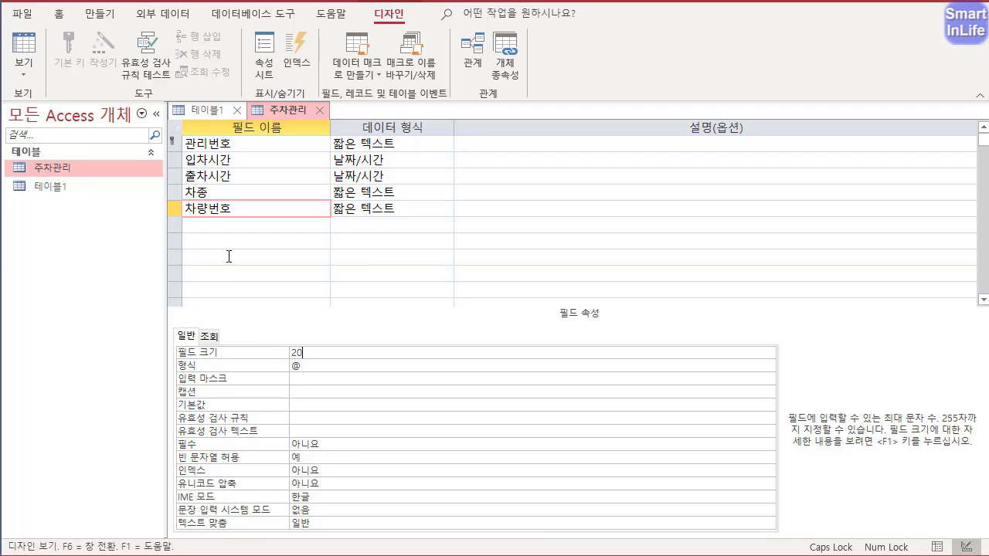
- Add a 회원등급 field below 차량번호 with the 짧은 텍스트 data type and a field size of 4
{"action": "left_click", "coordinate": [231, 224]}
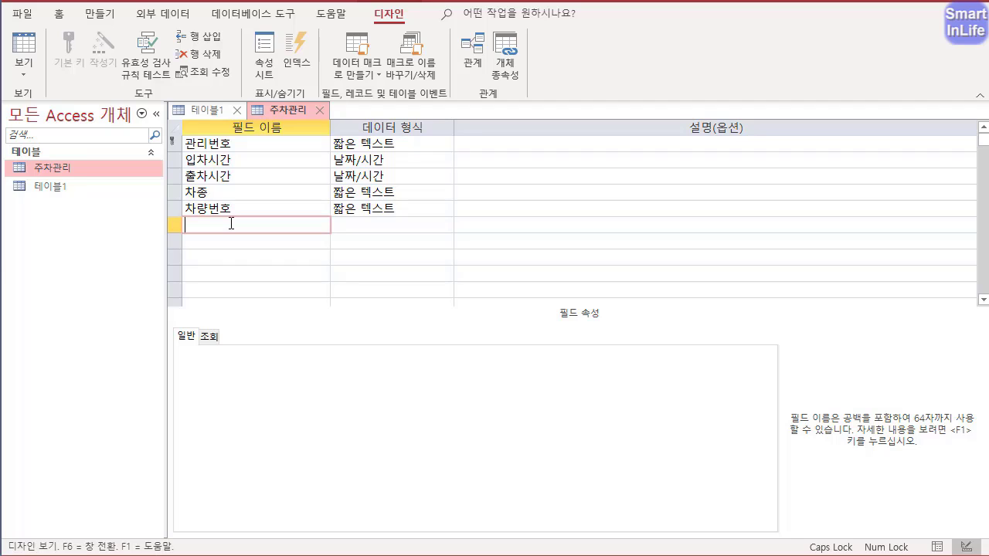
{"action": "type", "text": "회원등ㄱㅡㅂ"}
{"action": "left_click", "coordinate": [371, 224]}
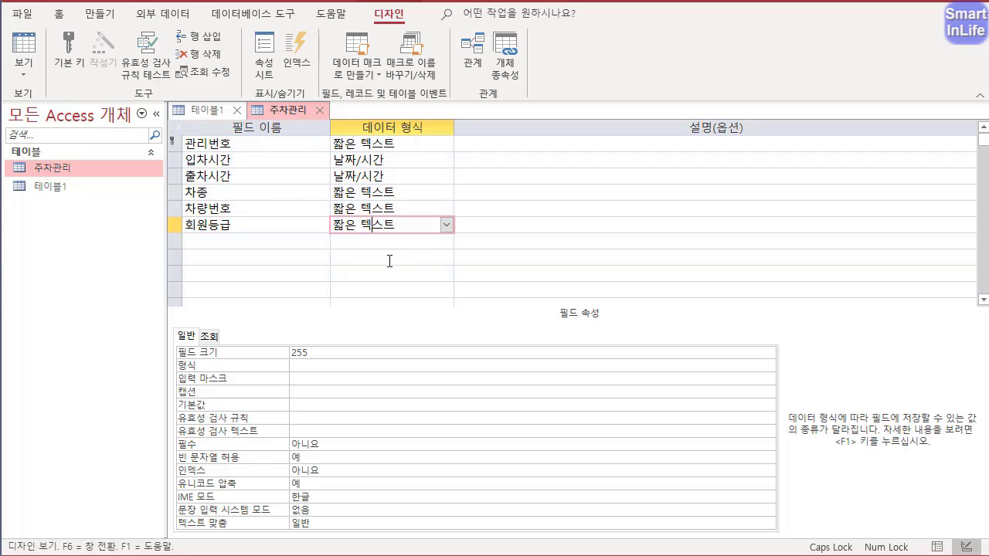
{"action": "double_click", "coordinate": [309, 353]}
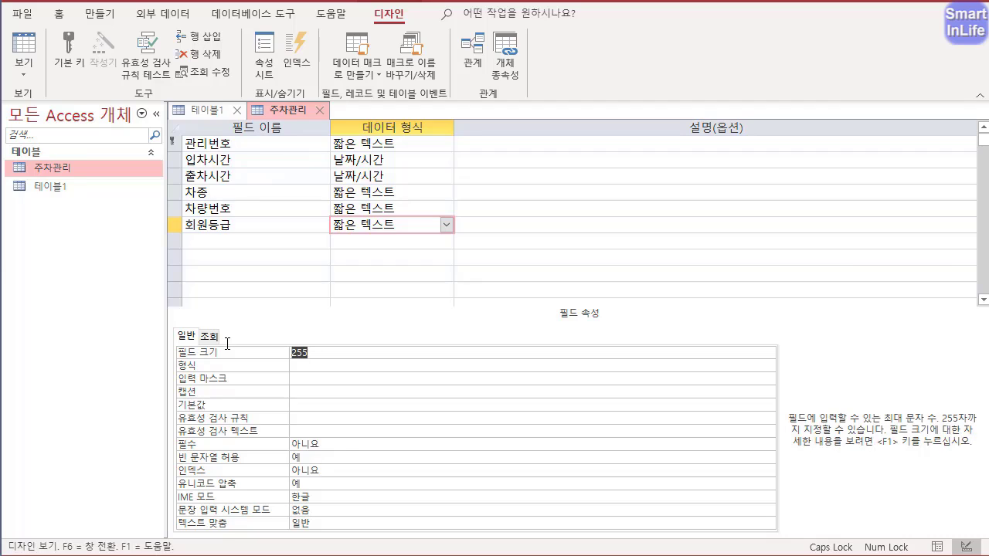
{"action": "type", "text": "4"}
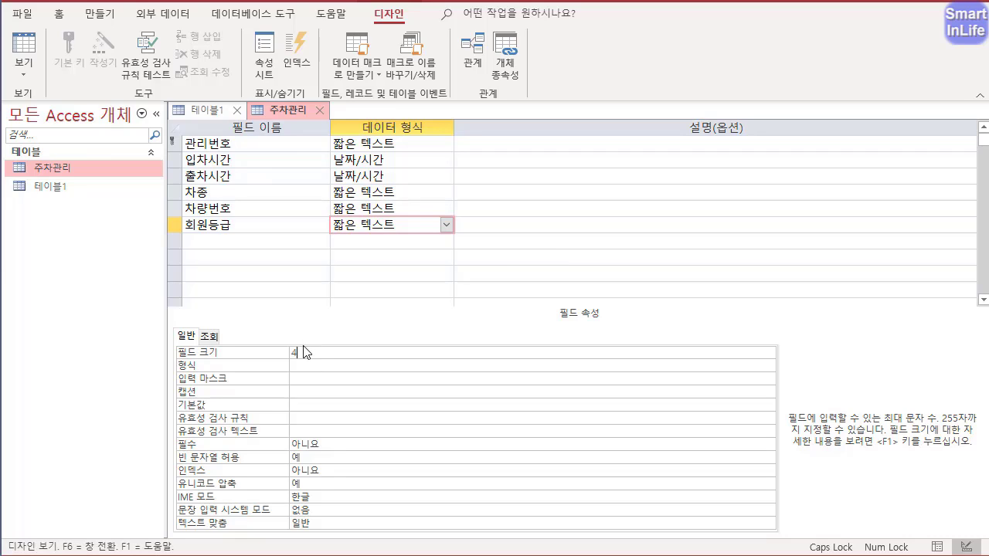
- Set the IME mode of the 관리번호 field to 영숫자 반자
{"action": "left_click", "coordinate": [256, 145]}
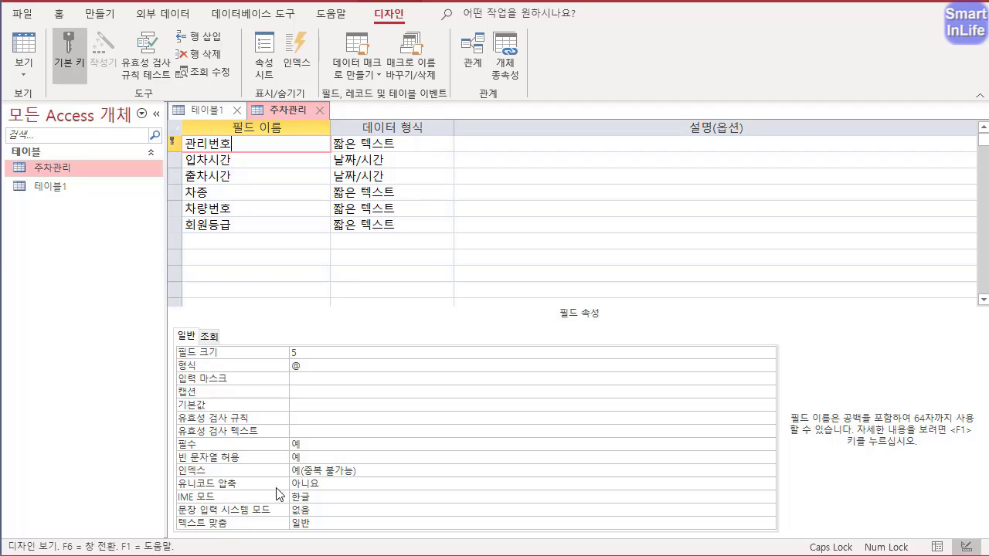
{"action": "mouse_move", "coordinate": [301, 511]}
{"action": "left_mouse_down"}
{"action": "mouse_move", "coordinate": [302, 478]}
{"action": "mouse_move", "coordinate": [295, 513]}
{"action": "mouse_move", "coordinate": [413, 488]}
{"action": "mouse_move", "coordinate": [677, 493]}
{"action": "left_mouse_up"}
{"action": "key", "text": "Escape"}
{"action": "left_click", "coordinate": [315, 494]}
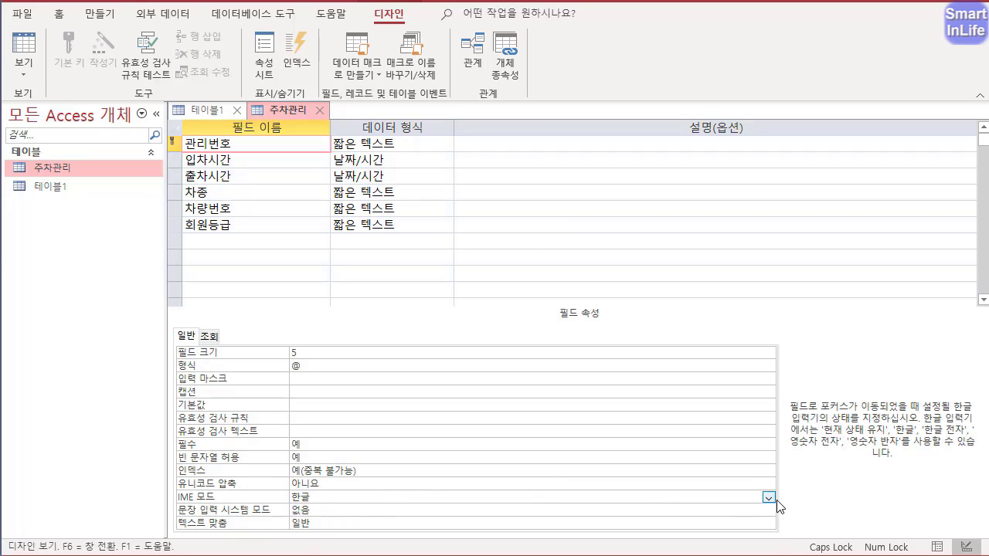
{"action": "left_click", "coordinate": [769, 497]}
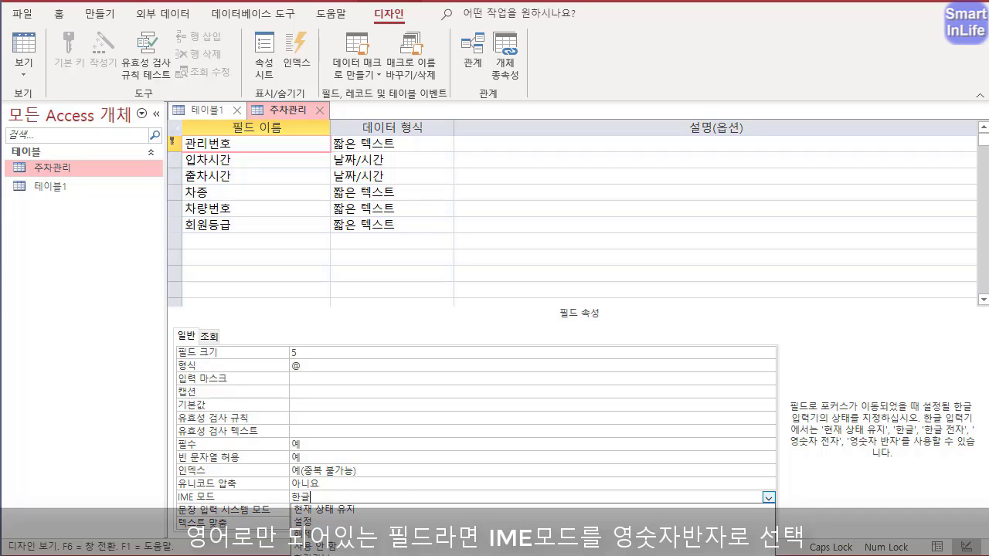
{"action": "left_click", "coordinate": [350, 553]}
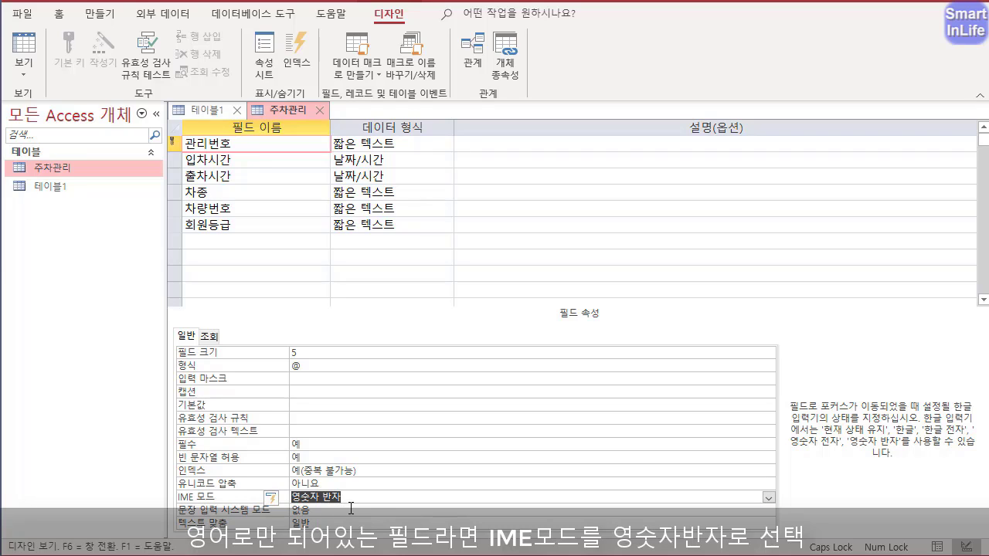
- Set the lookup display control of the 회원등급 field to 콤보 상자
{"action": "left_click", "coordinate": [356, 500]}
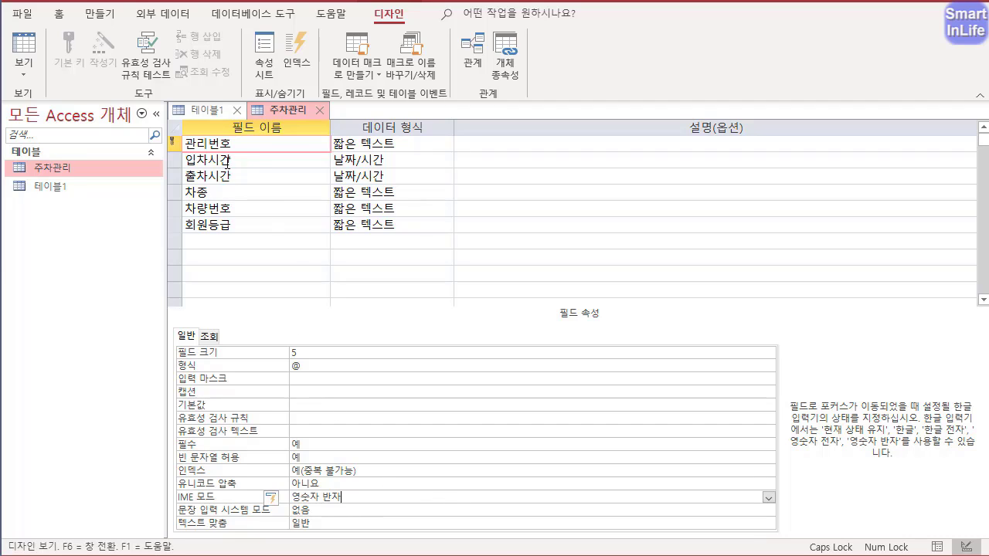
{"action": "left_click", "coordinate": [237, 227]}
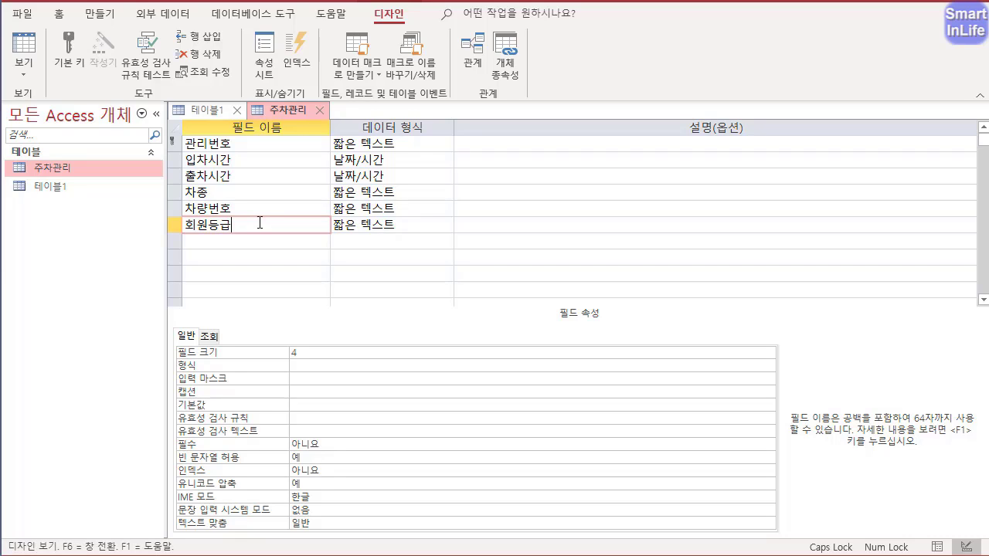
{"action": "left_click", "coordinate": [210, 337]}
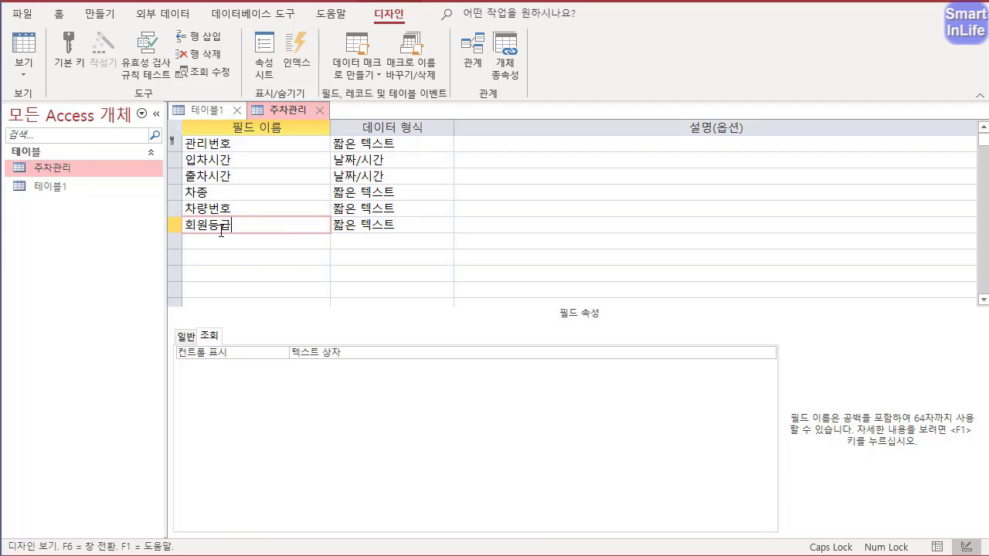
{"action": "left_click", "coordinate": [212, 336]}
{"action": "left_click", "coordinate": [324, 356]}
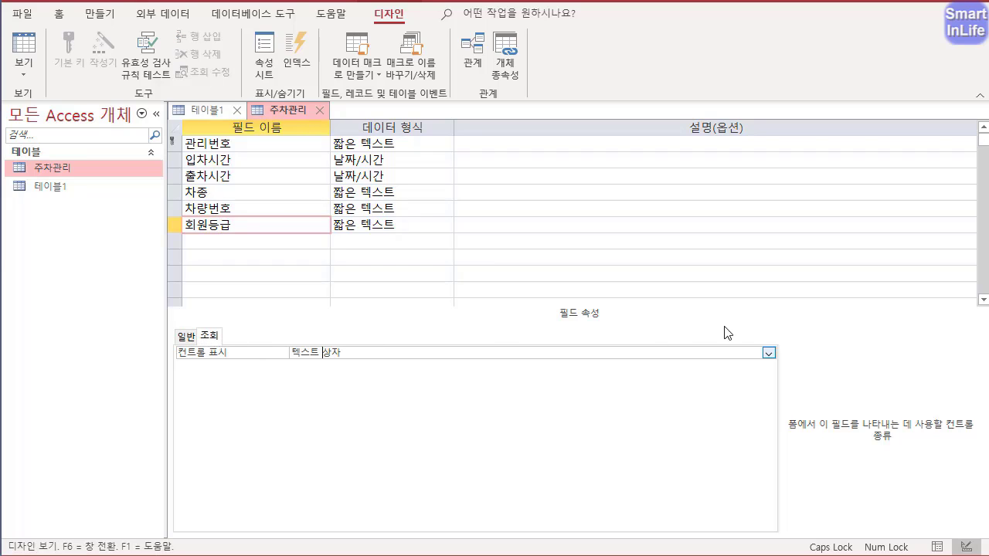
{"action": "left_click", "coordinate": [769, 353]}
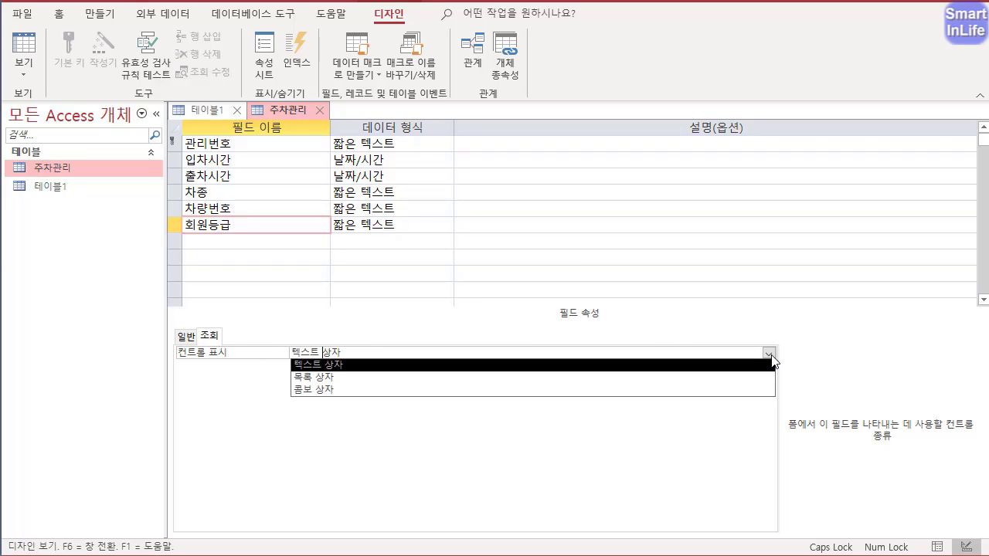
{"action": "left_click", "coordinate": [393, 389]}
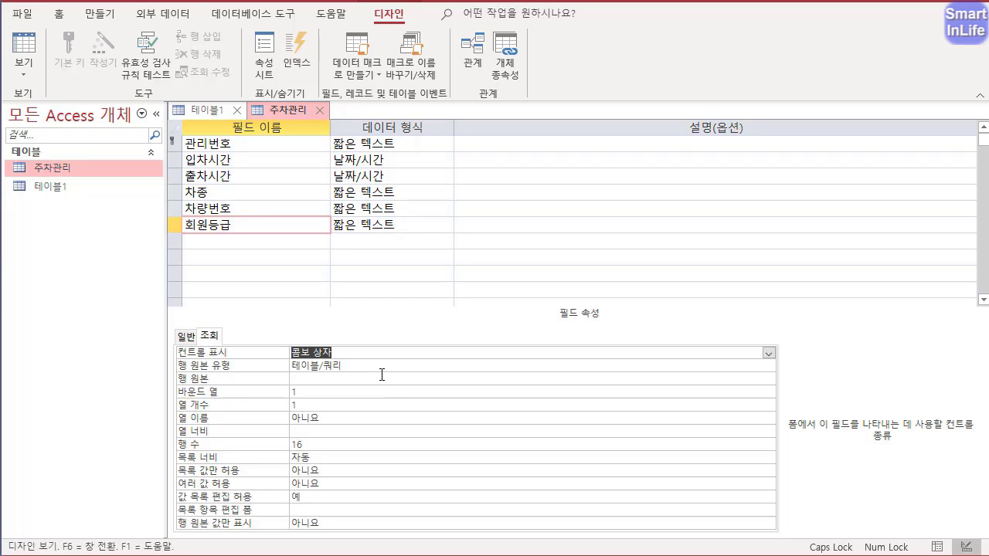
{"action": "left_click", "coordinate": [768, 353]}
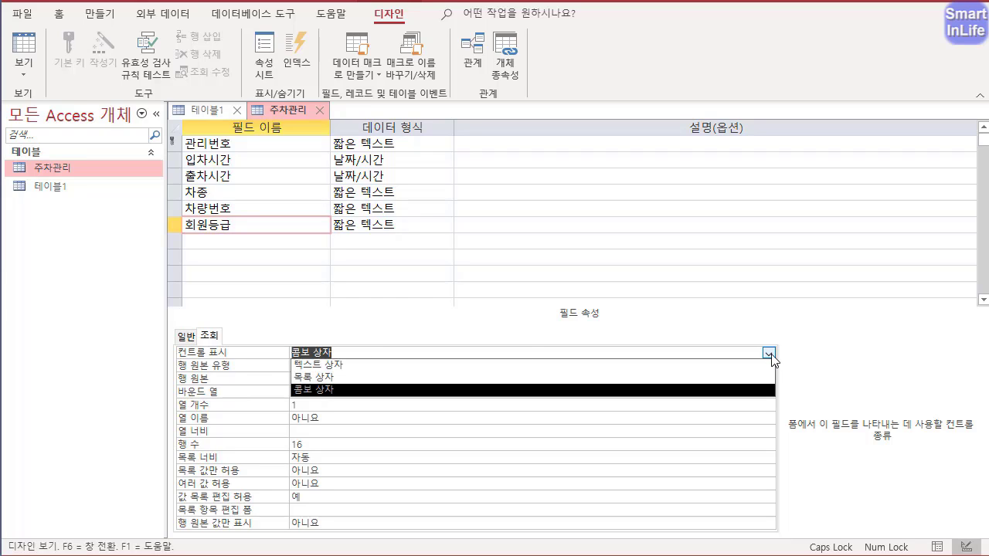
{"action": "left_click", "coordinate": [750, 390]}
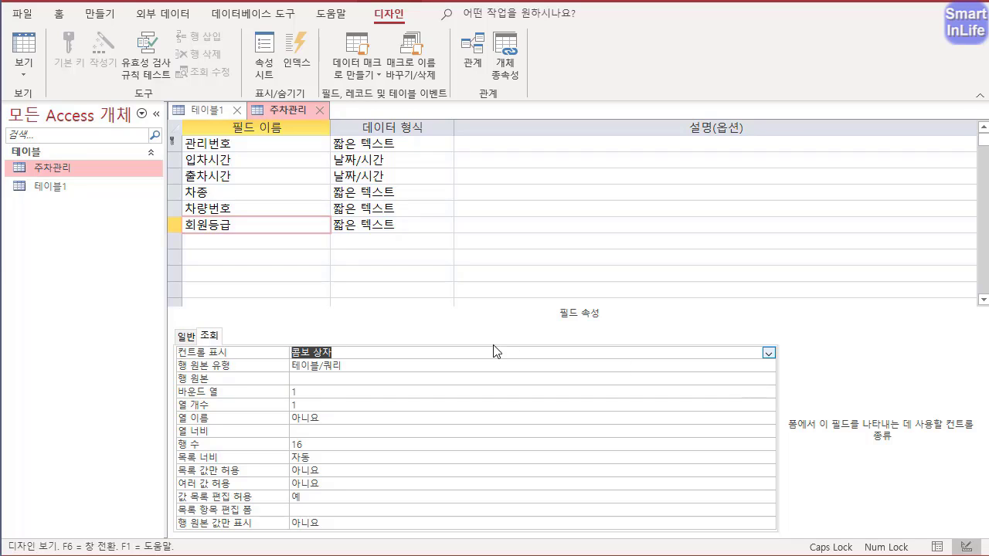
- Give the 회원등급 combo box a 값 목록 row source of 일반;VIP;VVIP and set 목록 값만 허용 to 예
{"action": "left_click", "coordinate": [352, 367]}
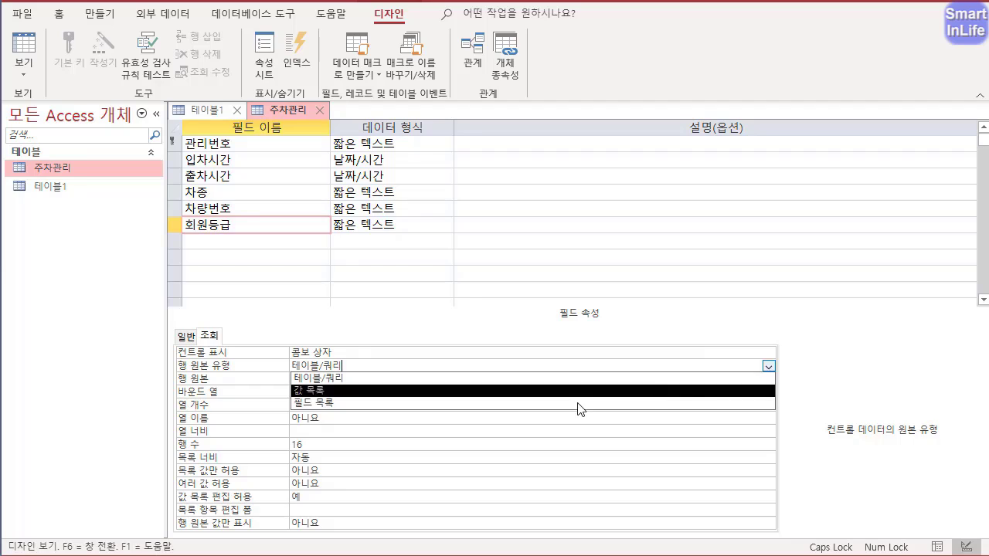
{"action": "left_click", "coordinate": [360, 390]}
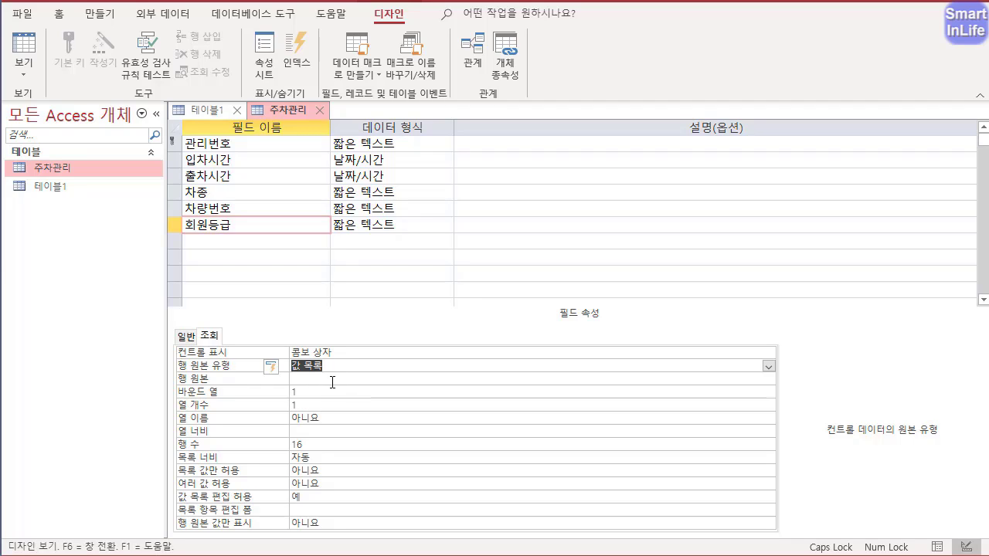
{"action": "left_click", "coordinate": [335, 380]}
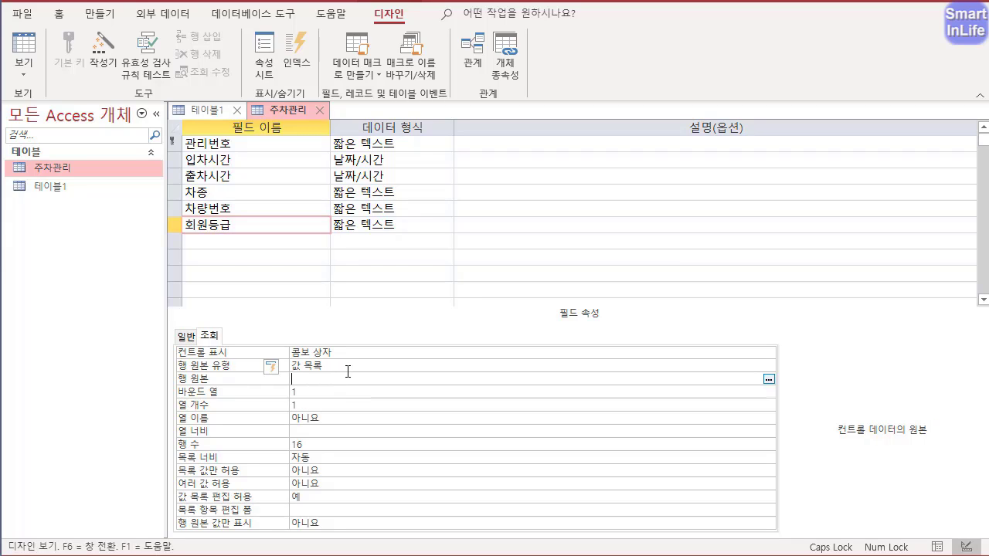
{"action": "type", "text": "일반;V"}
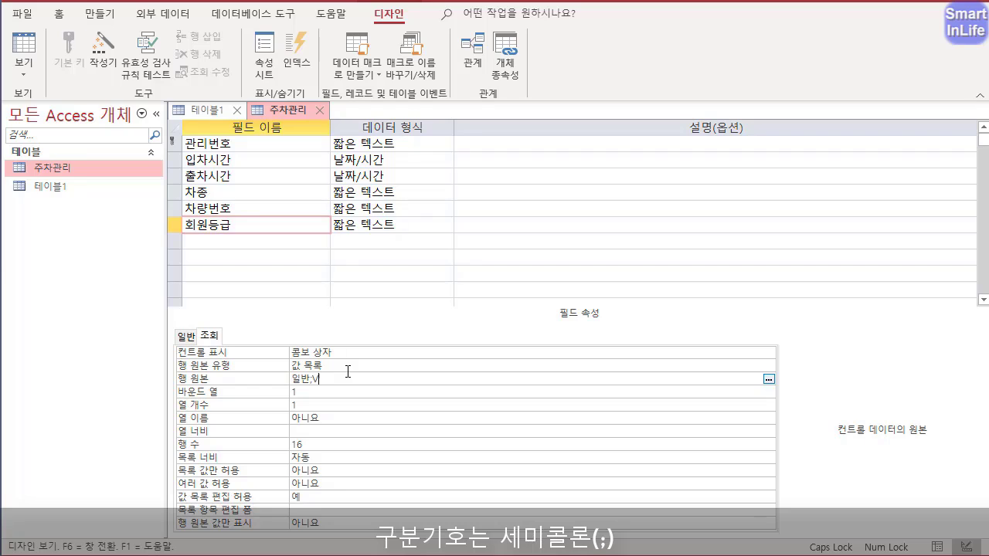
{"action": "type", "text": "IP;VVIP"}
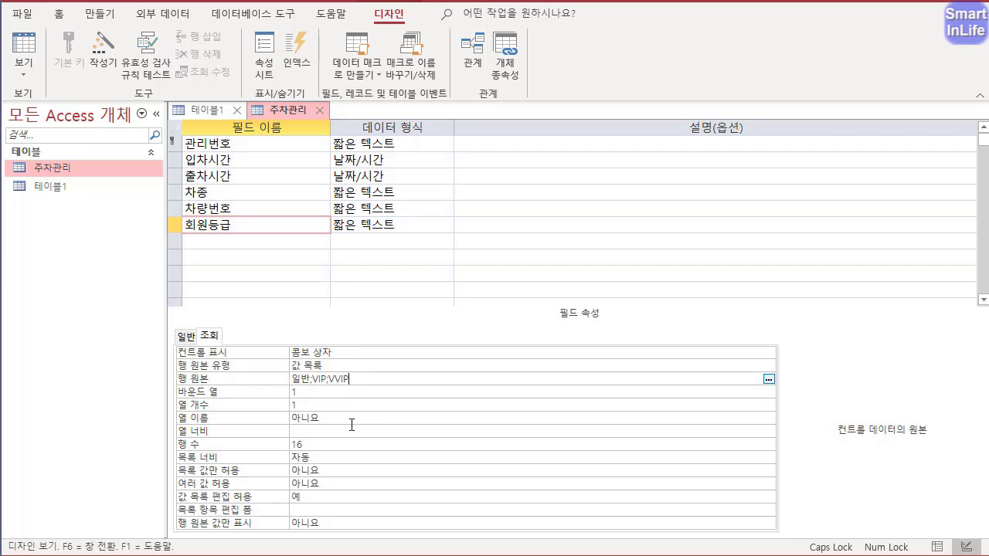
{"action": "left_click", "coordinate": [224, 475]}
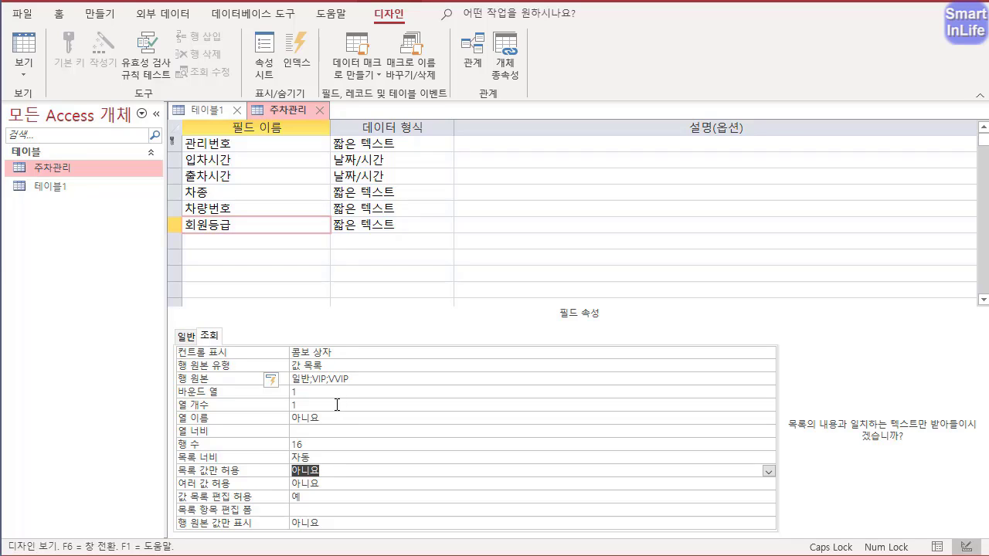
{"action": "double_click", "coordinate": [238, 476]}
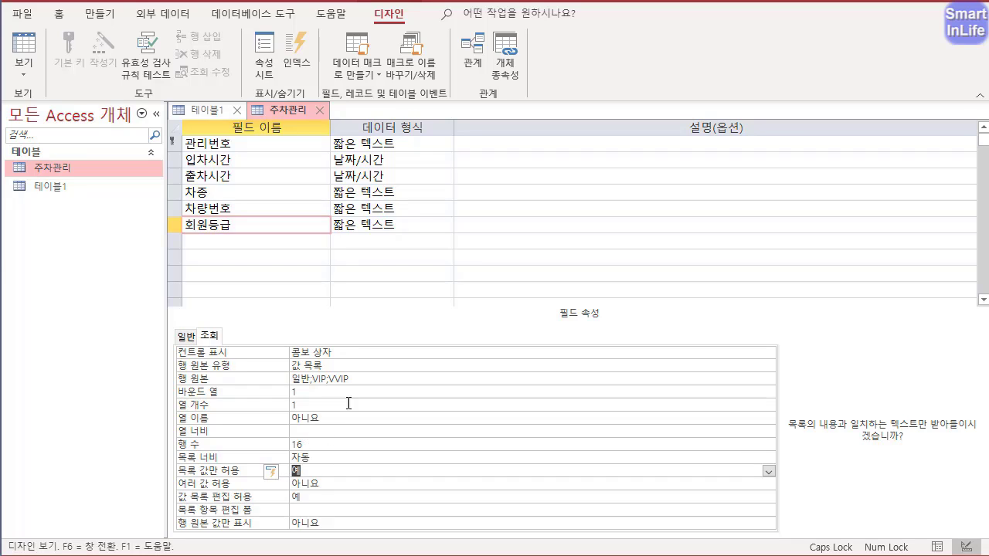
- Save the 주차관리 table, accepting the field size reductions, and show it as a datasheet with the 입차시간 and 출차시간 columns fitted to their contents
{"action": "right_click", "coordinate": [292, 112]}
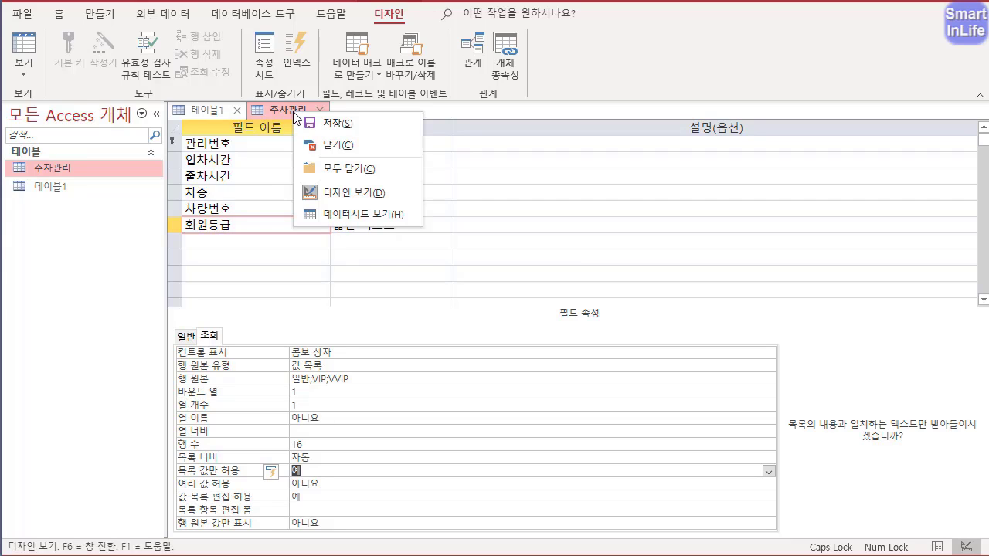
{"action": "left_click", "coordinate": [342, 216]}
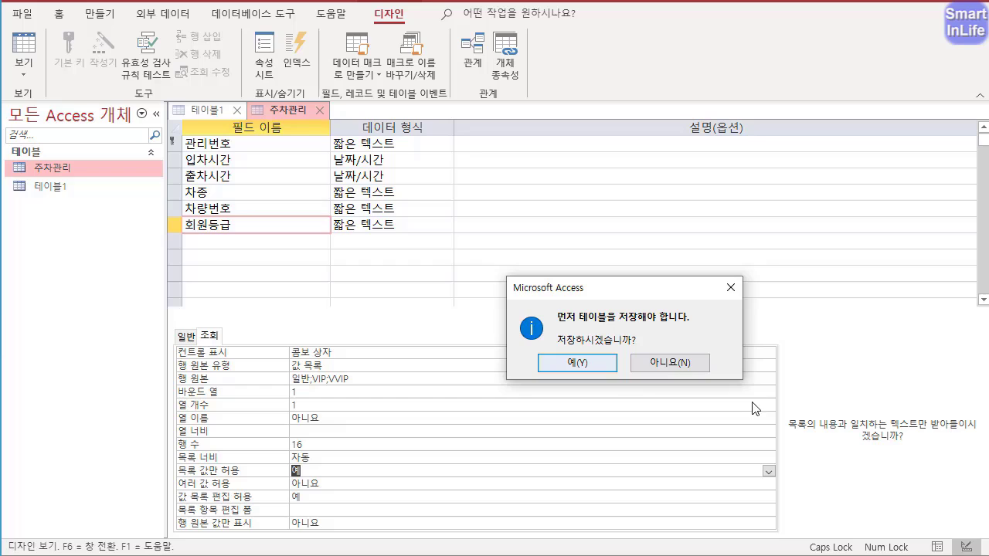
{"action": "left_click", "coordinate": [581, 362]}
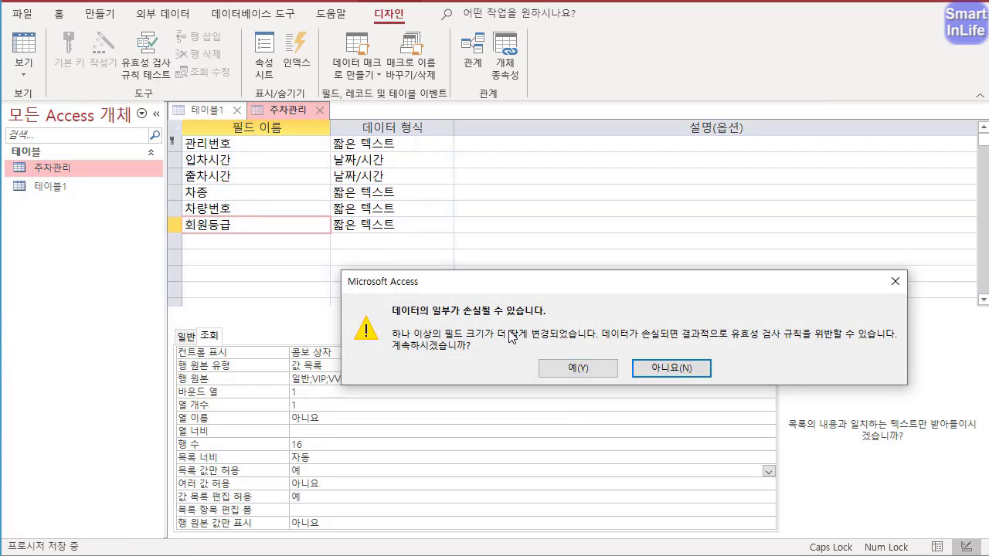
{"action": "left_click", "coordinate": [583, 357]}
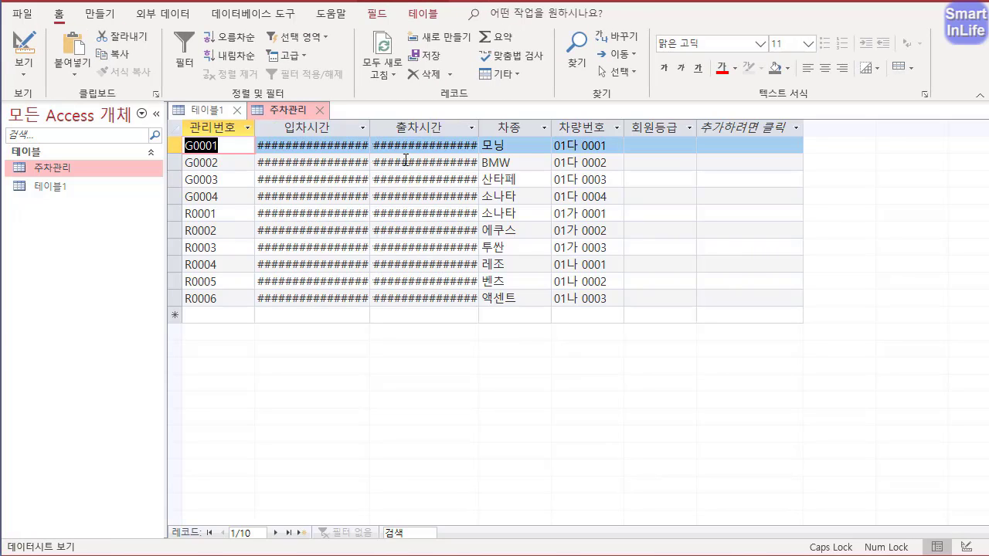
{"action": "double_click", "coordinate": [370, 127]}
{"action": "double_click", "coordinate": [504, 128]}
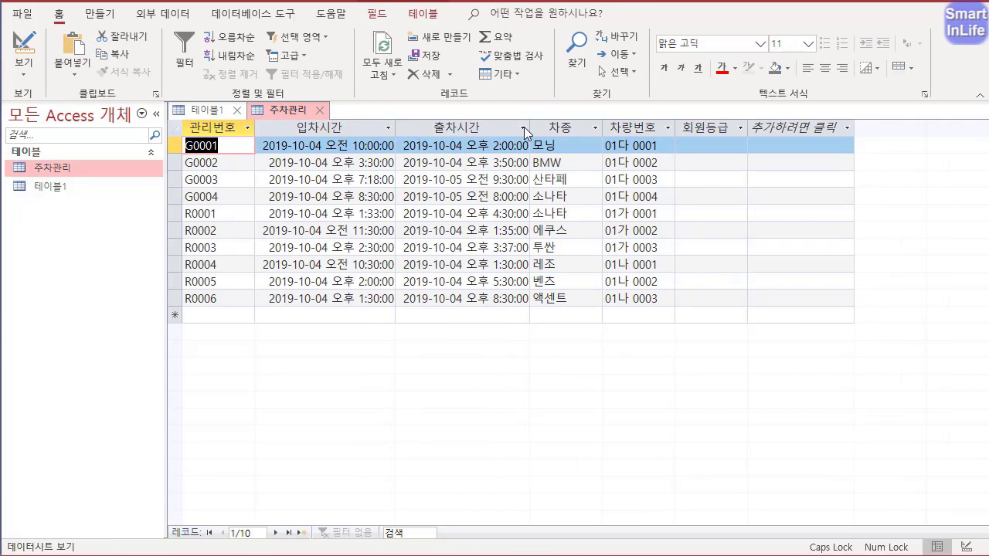
- Fill in 회원등급 with 일반 for record G0001, VVIP for G0002 and VIP for G0003
{"action": "left_click", "coordinate": [706, 147]}
{"action": "left_click", "coordinate": [740, 145]}
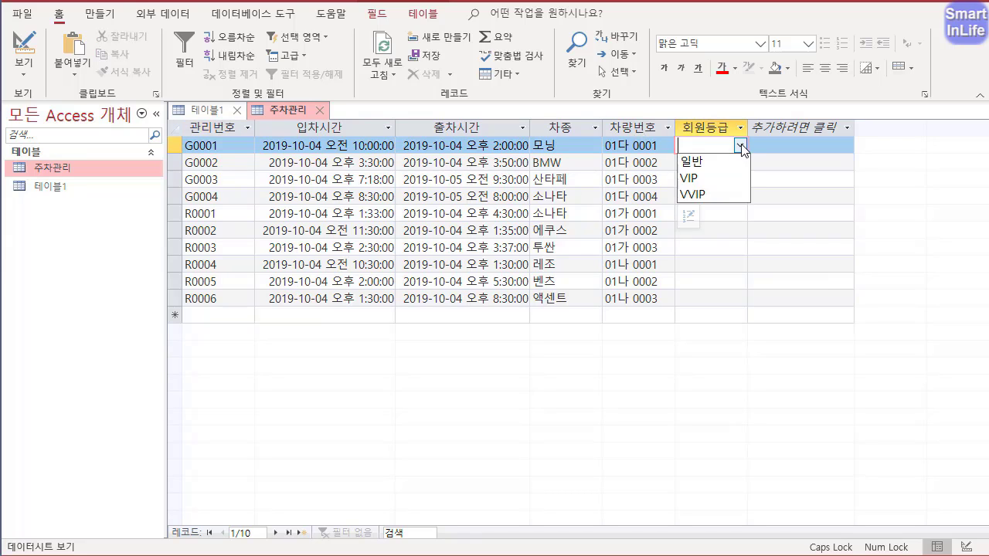
{"action": "left_click", "coordinate": [735, 162]}
{"action": "left_click", "coordinate": [739, 163]}
{"action": "left_click", "coordinate": [740, 162]}
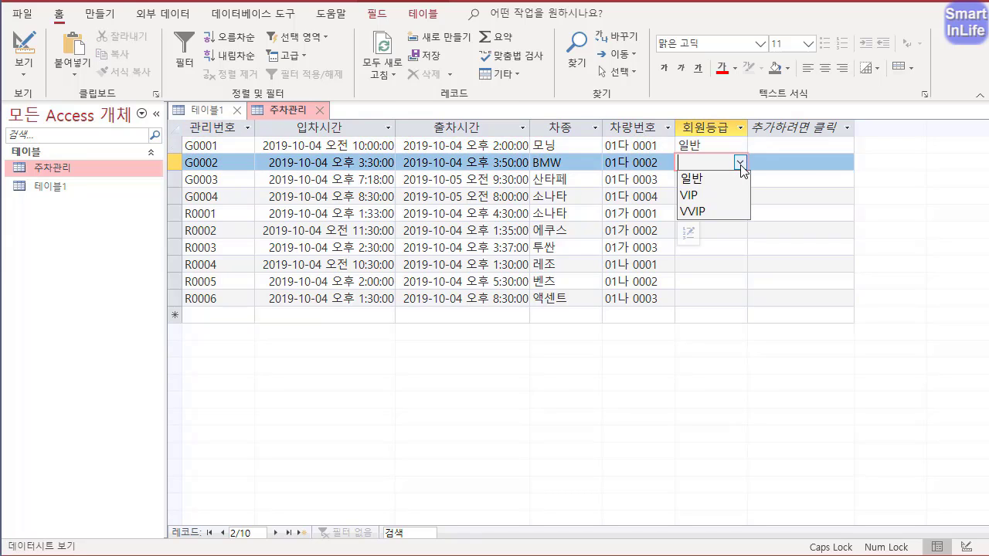
{"action": "left_click", "coordinate": [738, 213]}
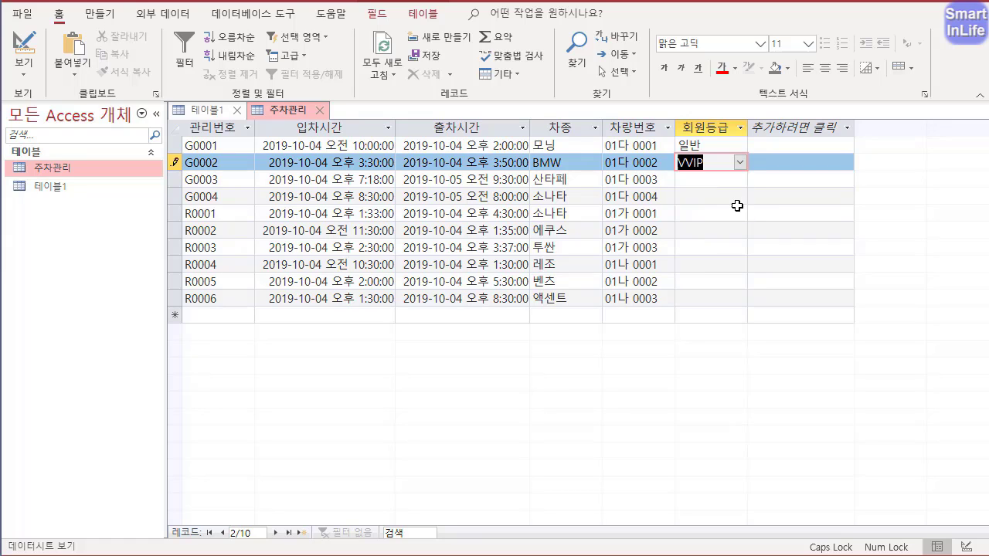
{"action": "left_click", "coordinate": [738, 183]}
{"action": "left_click", "coordinate": [739, 180]}
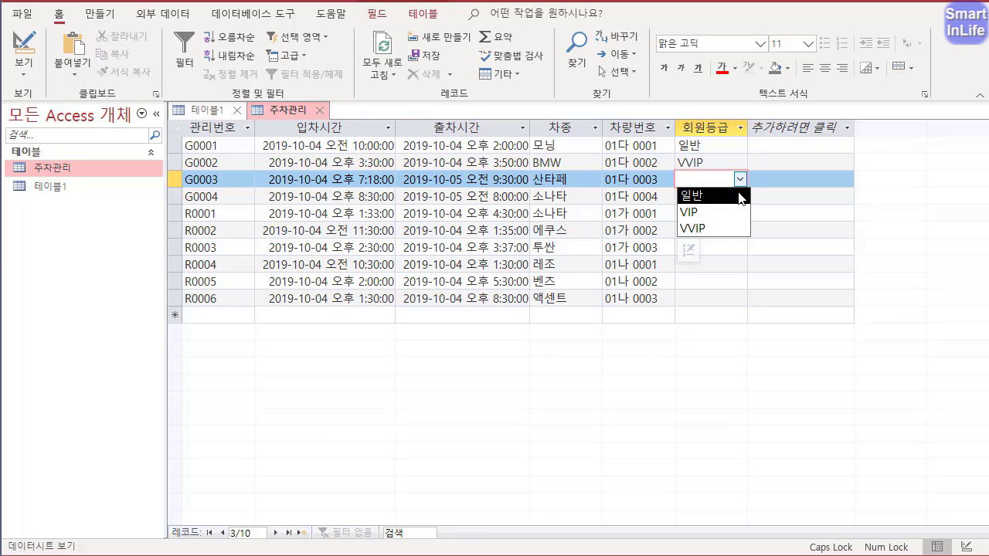
{"action": "left_click", "coordinate": [739, 212]}
- Try the unlisted entry 일일 as the 회원등급 of record G0004, then replace it with 일반
{"action": "left_click", "coordinate": [713, 199]}
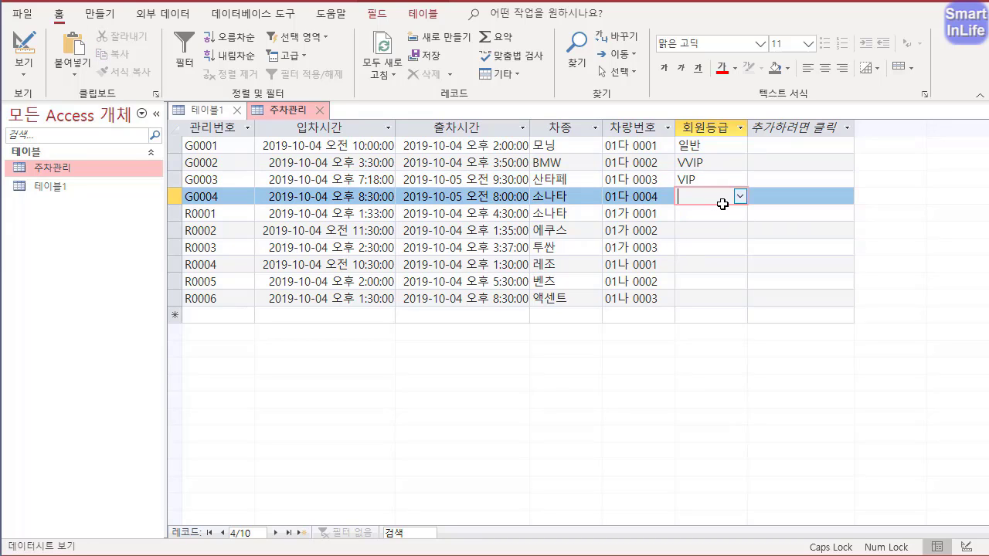
{"action": "type", "text": "일일"}
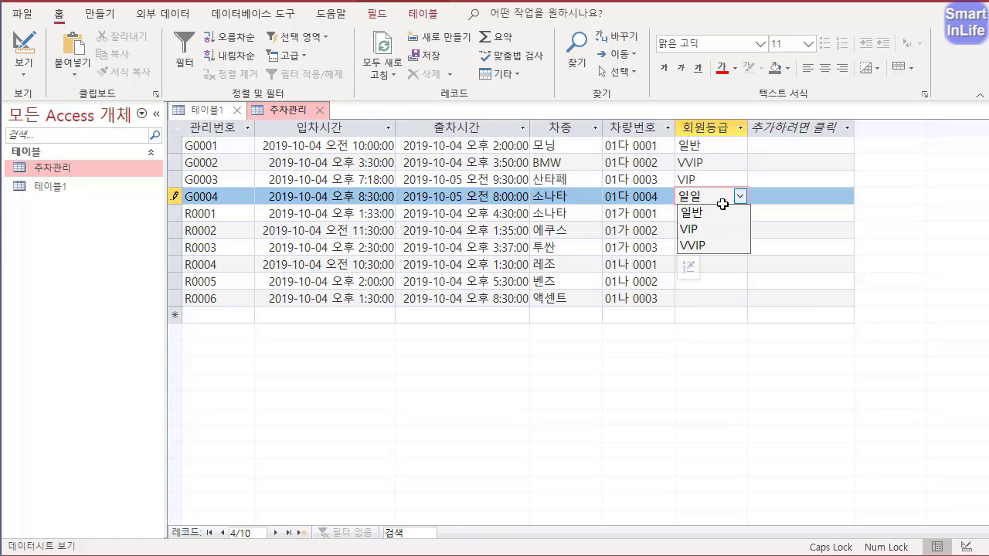
{"action": "key", "text": "BackSpace"}
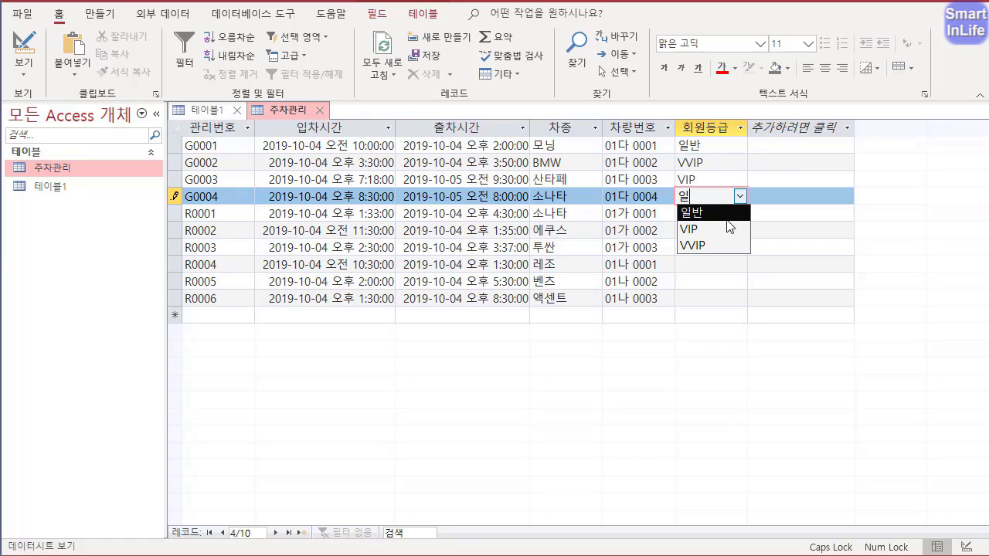
{"action": "left_click", "coordinate": [722, 213]}
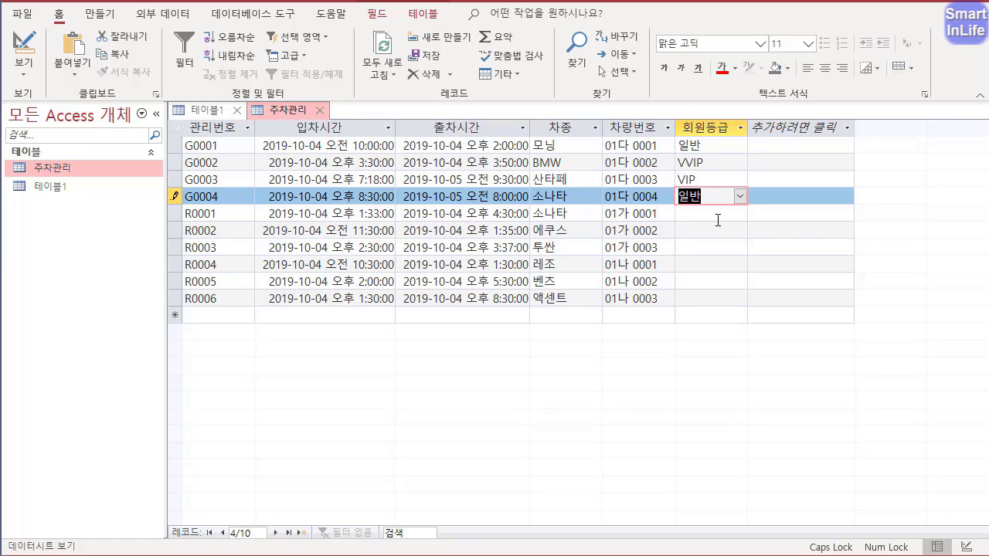
- Fill in 회원등급 with VIP for record R0001 and VVIP for R0002
{"action": "left_click", "coordinate": [718, 218]}
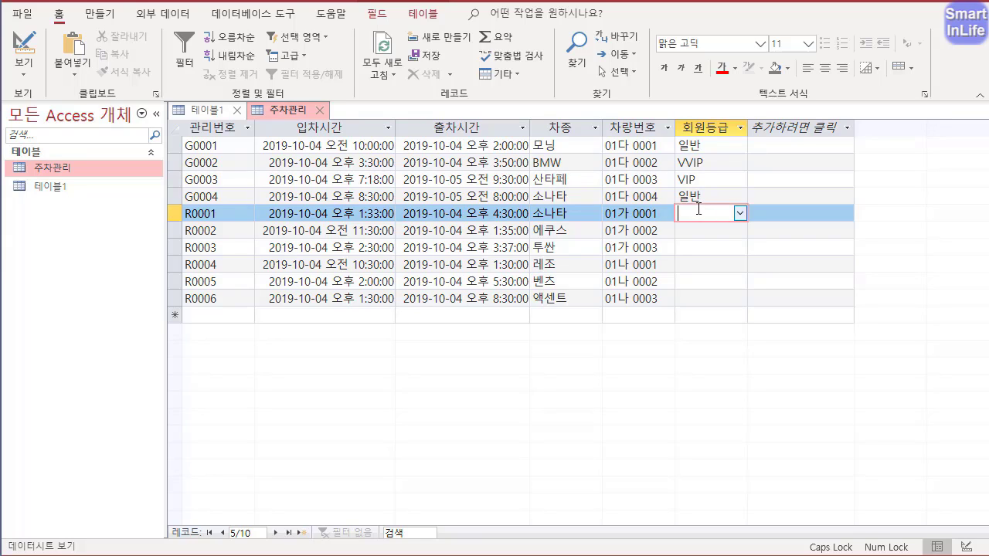
{"action": "type", "text": "ㅍ"}
{"action": "key", "text": "BackSpace"}
{"action": "left_click", "coordinate": [740, 214]}
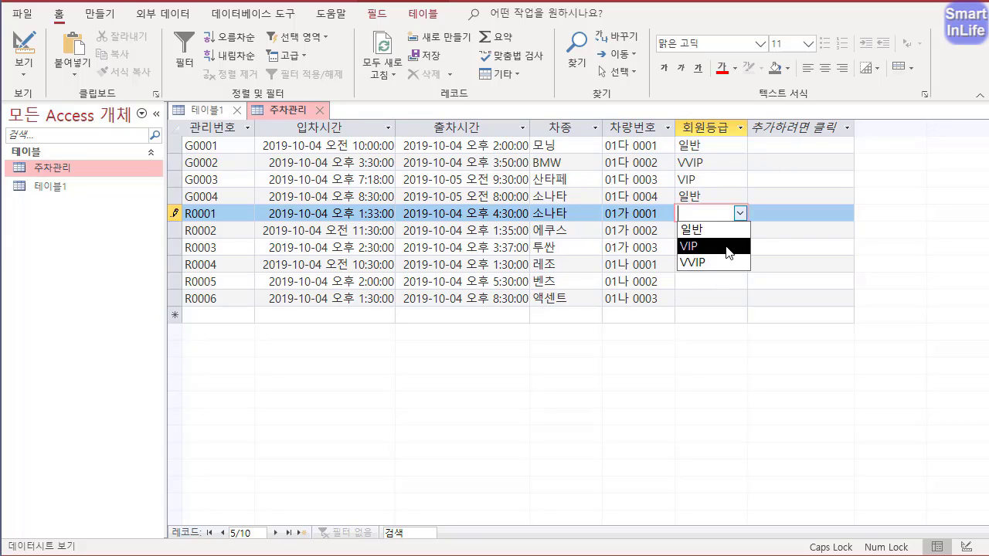
{"action": "left_click", "coordinate": [726, 247]}
{"action": "left_click", "coordinate": [740, 231]}
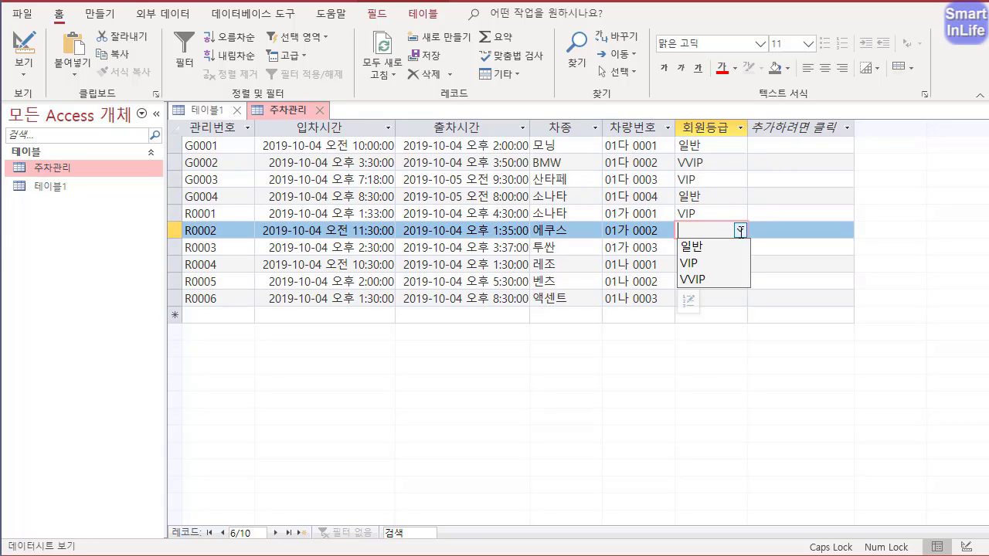
{"action": "left_click", "coordinate": [735, 282]}
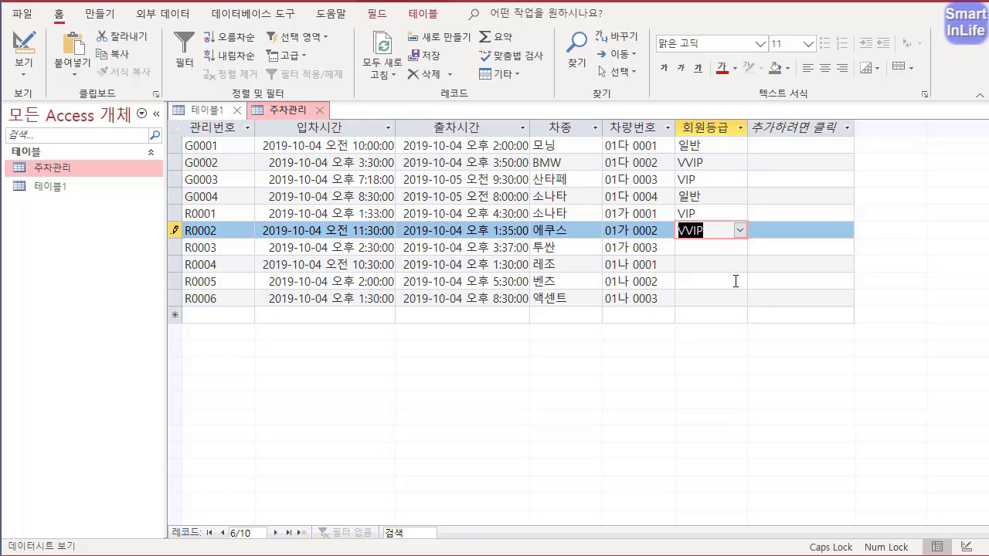
- Fill in 회원등급 with 일반 for record R0003, VIP for R0004, VVIP for R0005 and VIP for R0006
{"action": "left_click", "coordinate": [744, 248]}
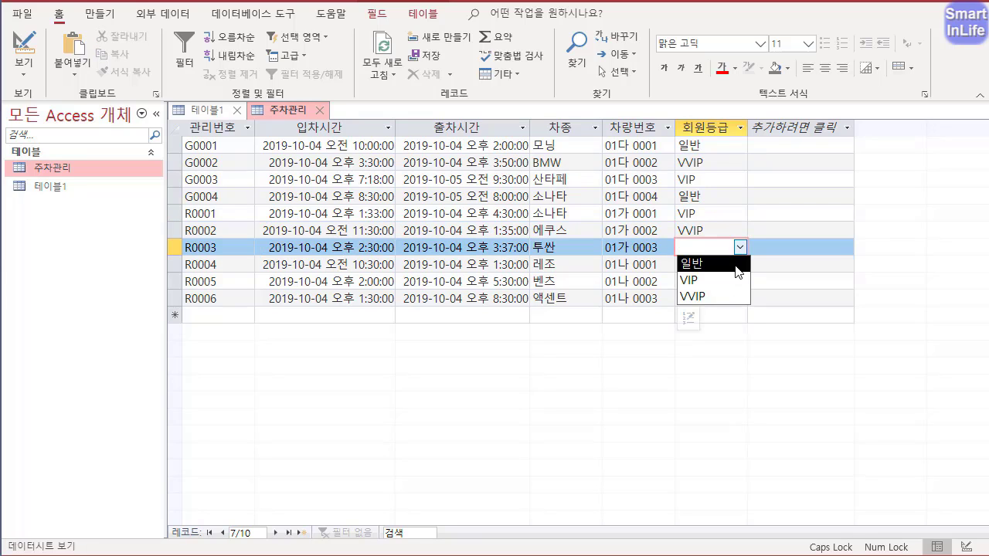
{"action": "left_click", "coordinate": [736, 265]}
{"action": "left_click", "coordinate": [742, 265]}
{"action": "left_click", "coordinate": [734, 296]}
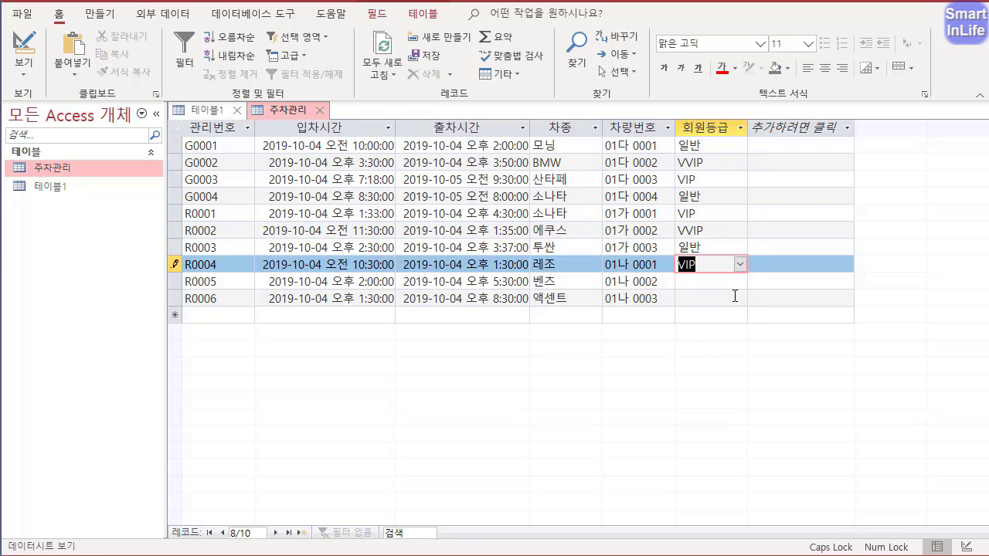
{"action": "left_click", "coordinate": [737, 277]}
{"action": "left_click", "coordinate": [738, 279]}
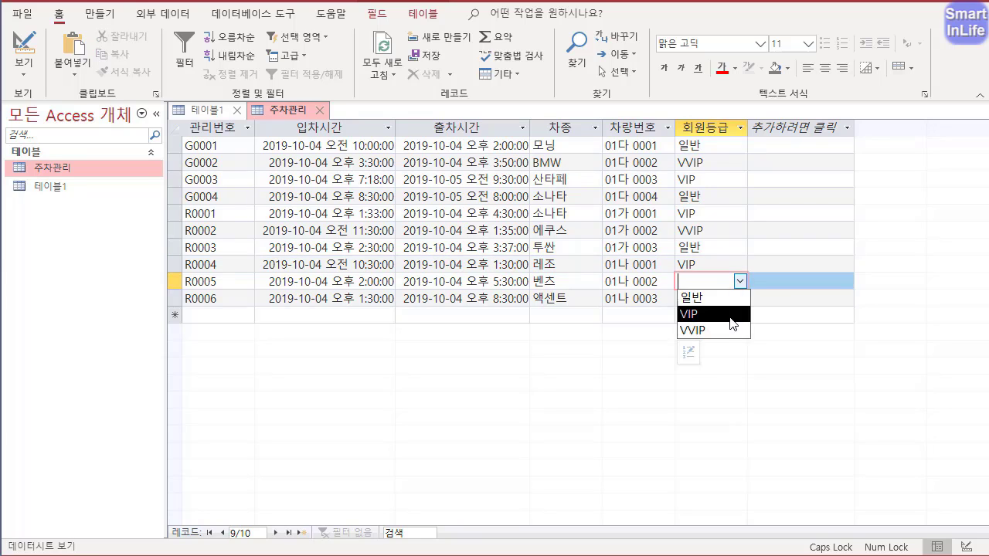
{"action": "left_click", "coordinate": [733, 330]}
{"action": "left_click", "coordinate": [739, 297]}
{"action": "left_click", "coordinate": [739, 297]}
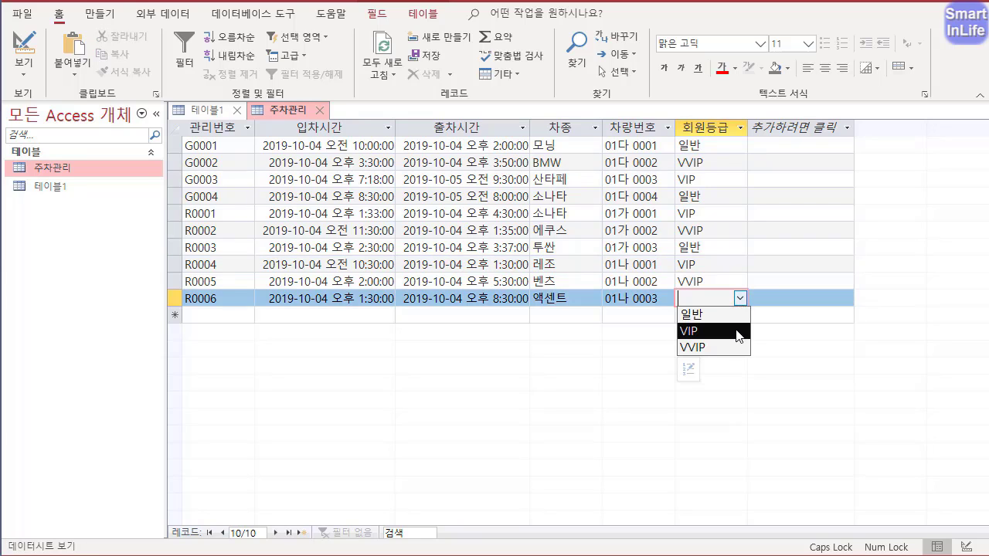
{"action": "left_click", "coordinate": [738, 333]}
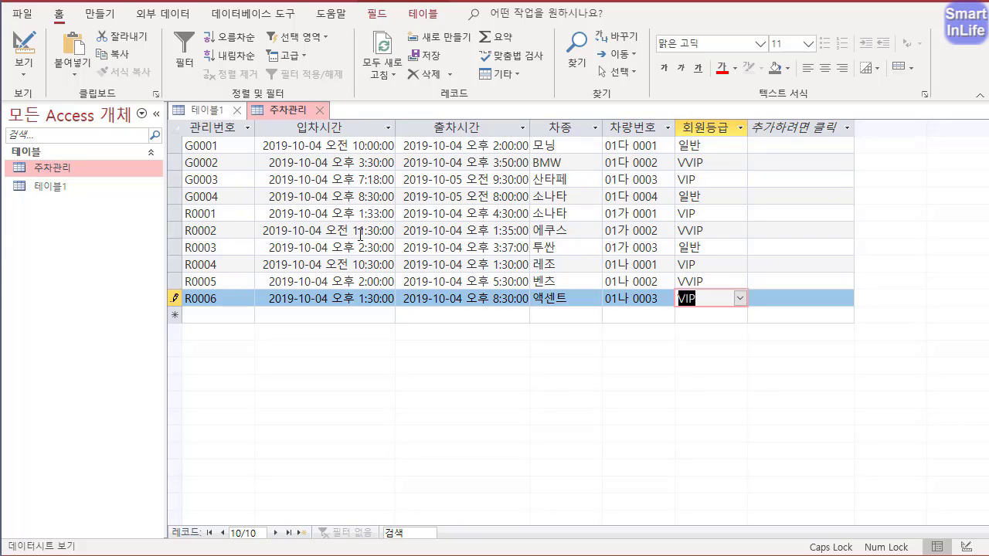
{"action": "key", "text": "ctrl+2"}
{"action": "mouse_move", "coordinate": [438, 264]}
{"action": "left_mouse_down"}
{"action": "mouse_move", "coordinate": [424, 280]}
{"action": "mouse_move", "coordinate": [489, 180]}
{"action": "mouse_move", "coordinate": [386, 280]}
{"action": "left_mouse_up"}
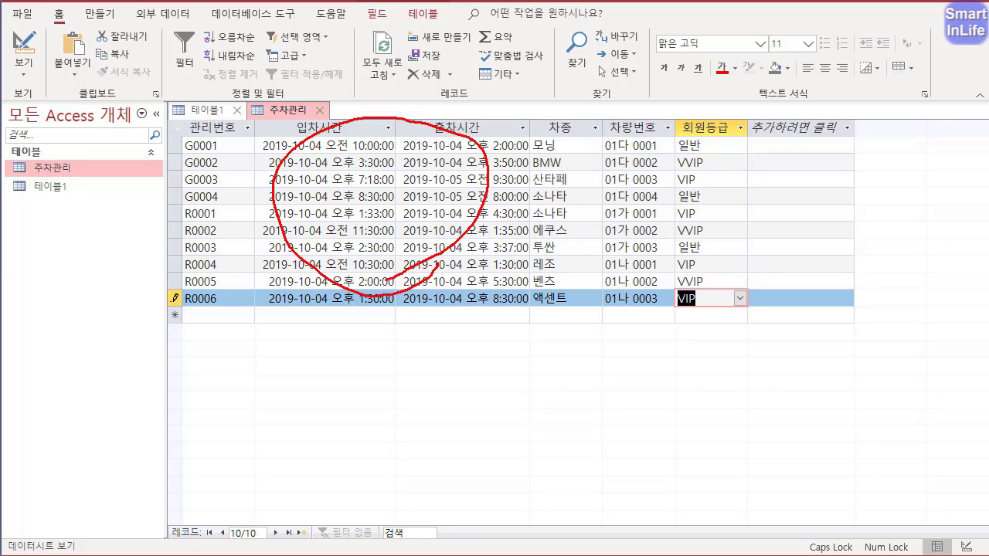
{"action": "mouse_move", "coordinate": [699, 297]}
{"action": "left_mouse_down"}
{"action": "mouse_move", "coordinate": [711, 294]}
{"action": "mouse_move", "coordinate": [749, 188]}
{"action": "mouse_move", "coordinate": [695, 302]}
{"action": "left_mouse_up"}
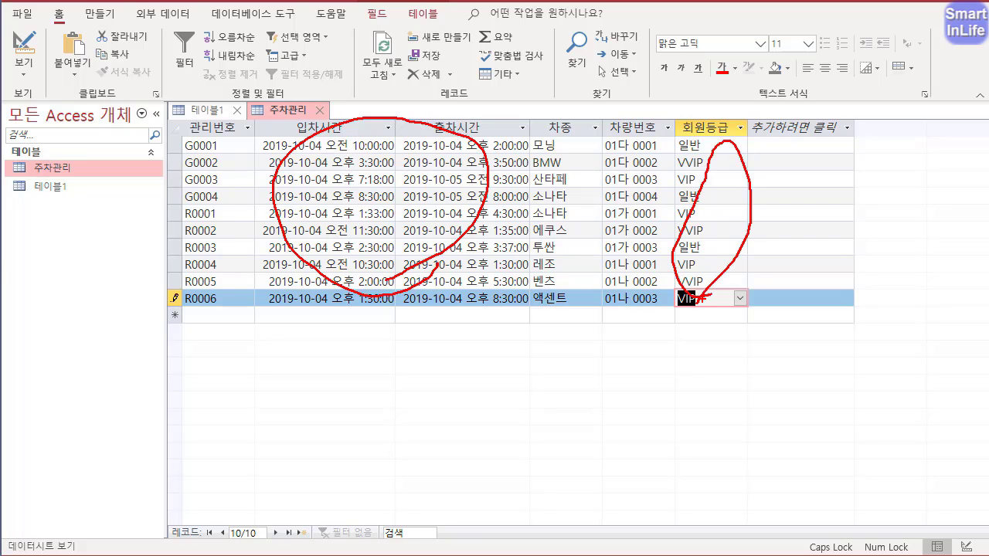
{"action": "key", "text": "Escape"}
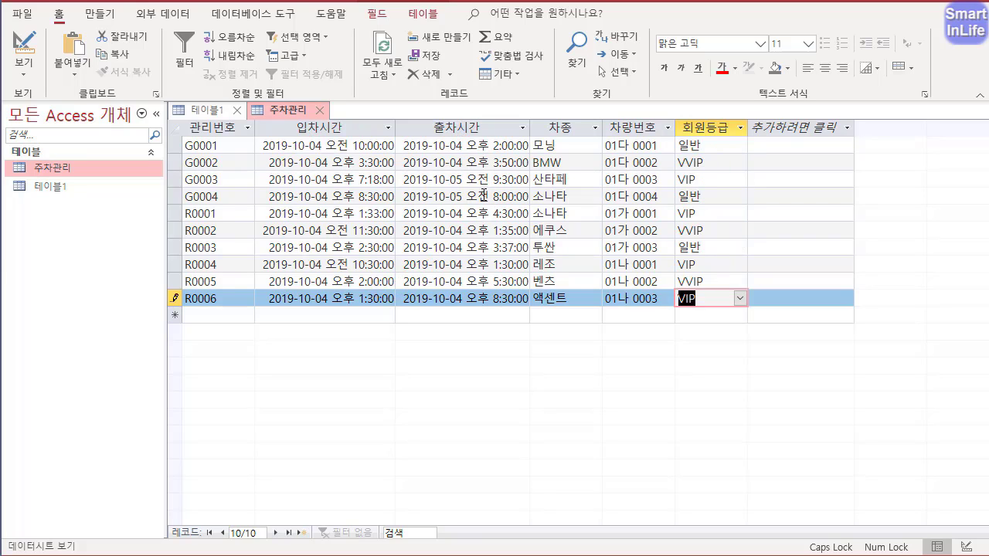
- Close the 주차관리 table, saving its layout changes, and switch 테이블1 to Design view under the name 주차타워정보
{"action": "left_click", "coordinate": [317, 110]}
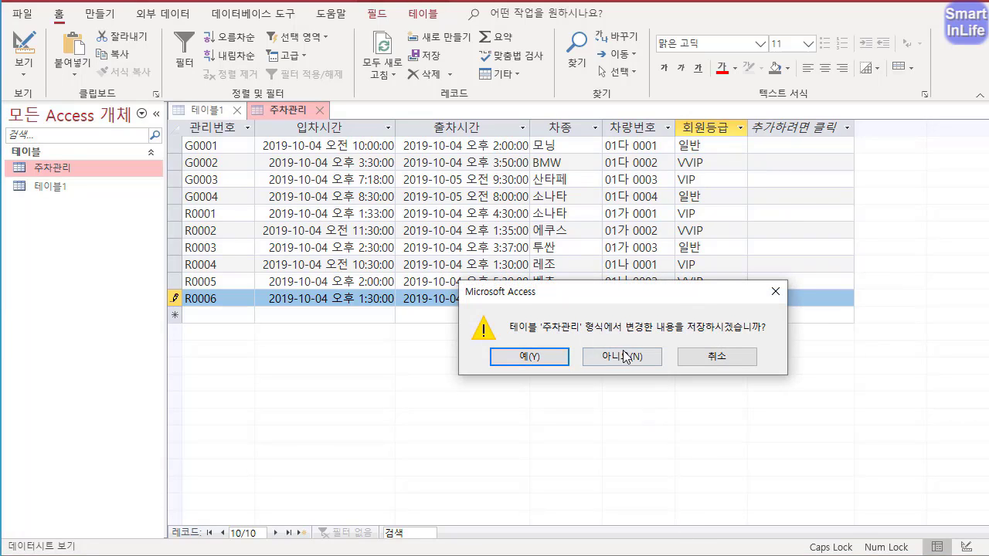
{"action": "left_click", "coordinate": [561, 358]}
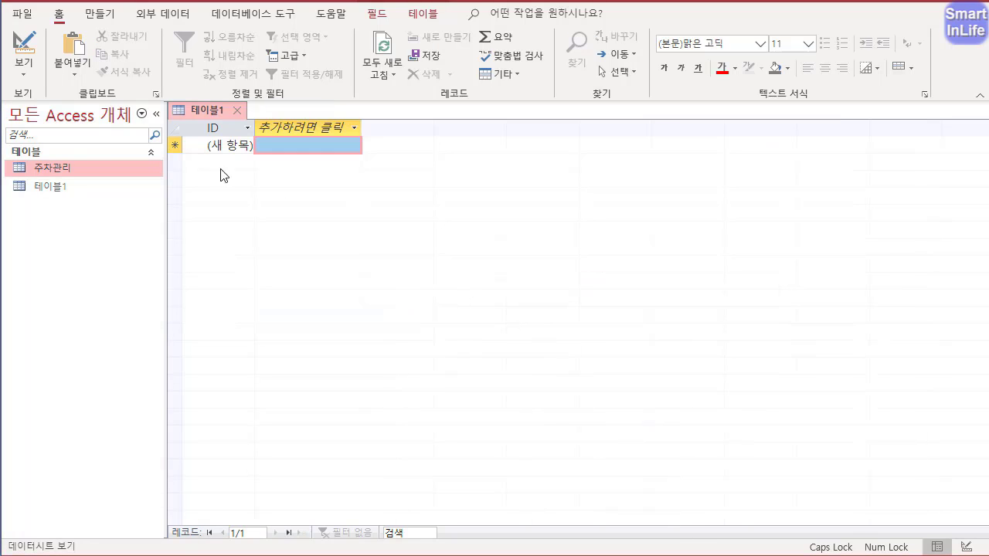
{"action": "right_click", "coordinate": [216, 110]}
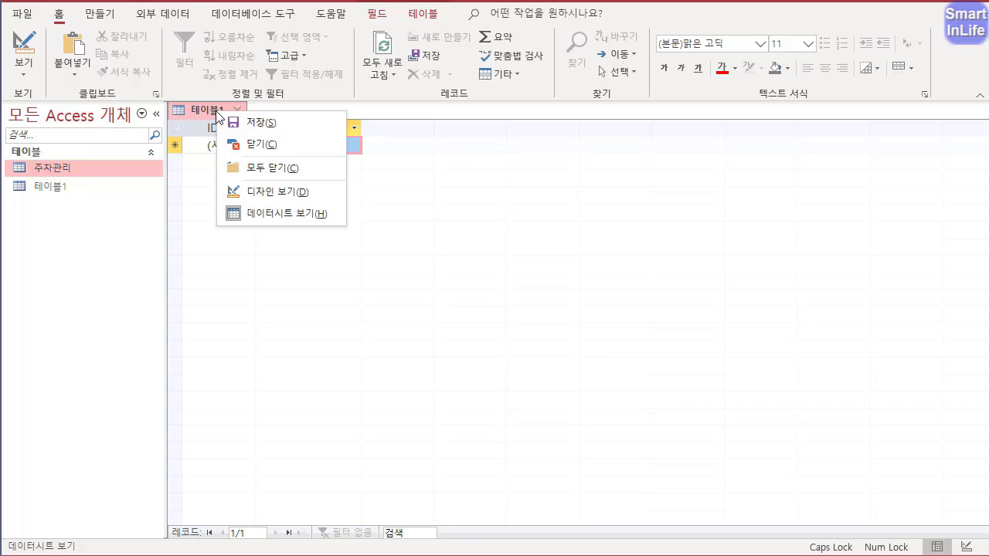
{"action": "left_click", "coordinate": [269, 192]}
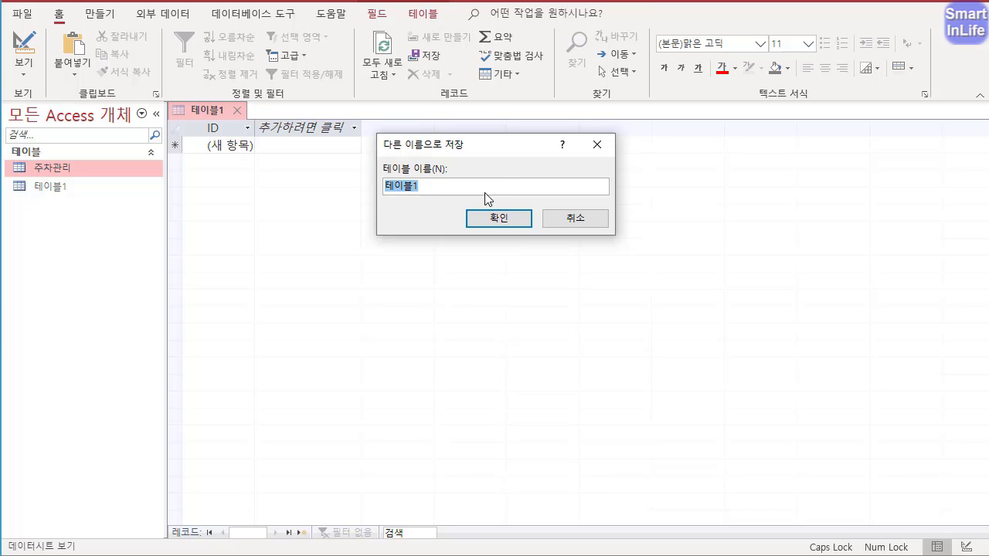
{"action": "type", "text": "주차타워정보"}
{"action": "left_click", "coordinate": [477, 220]}
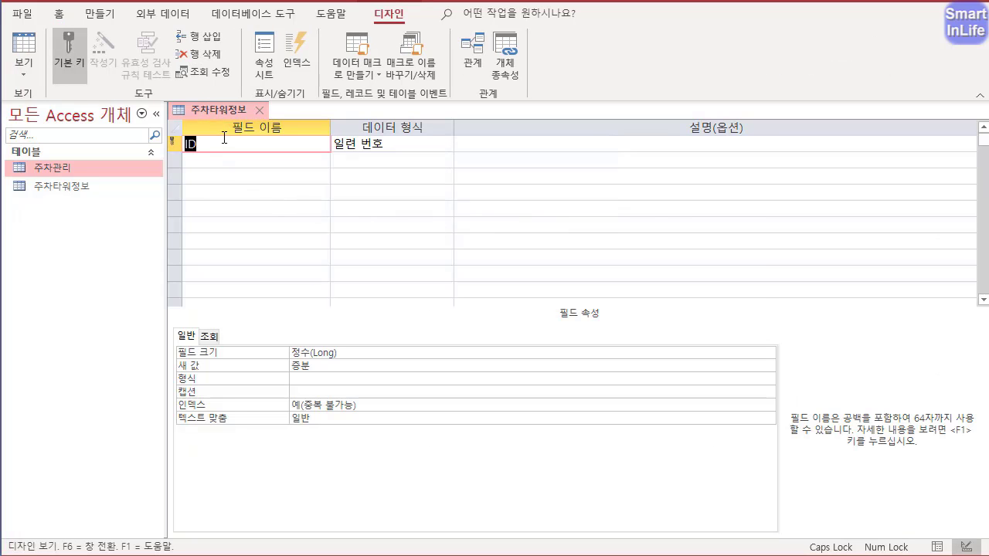
- Remove the primary key from the ID field of 주차타워정보 and rename the field 관리번호
{"action": "mouse_move", "coordinate": [199, 167]}
{"action": "left_mouse_down"}
{"action": "mouse_move", "coordinate": [194, 128]}
{"action": "mouse_move", "coordinate": [201, 166]}
{"action": "left_mouse_up"}
{"action": "key", "text": "Escape"}
{"action": "left_click", "coordinate": [64, 61]}
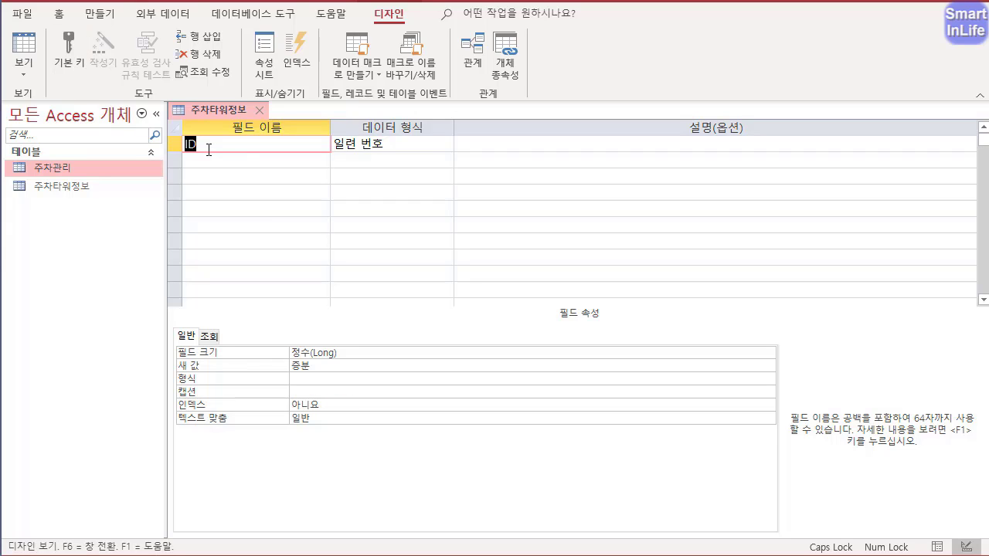
{"action": "type", "text": "관리번호"}
{"action": "key", "text": "Tab"}
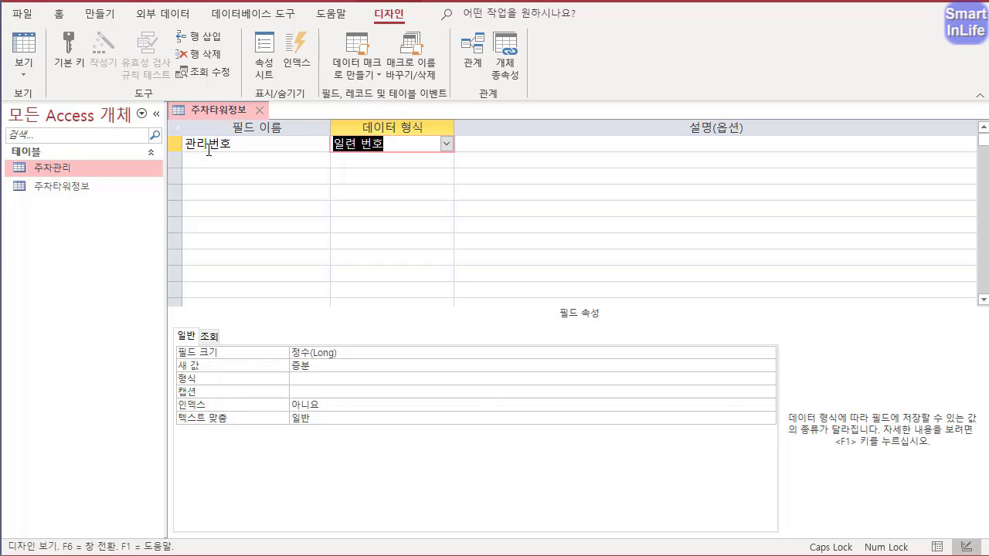
- Add the fields 타워번호, 지역, 연락처 and 연평균가동률 below 관리번호
{"action": "left_click", "coordinate": [257, 161]}
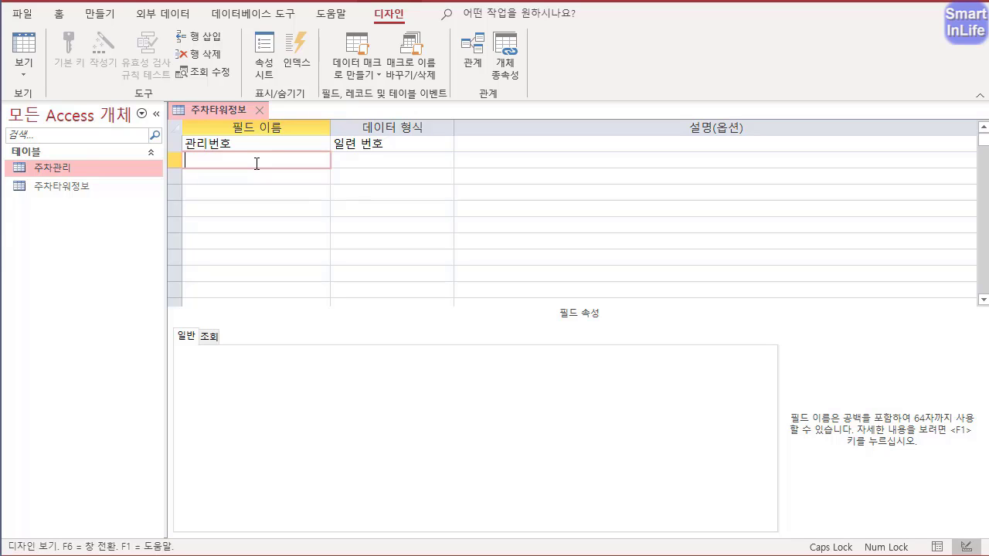
{"action": "type", "text": "타워번호"}
{"action": "key", "text": "Down"}
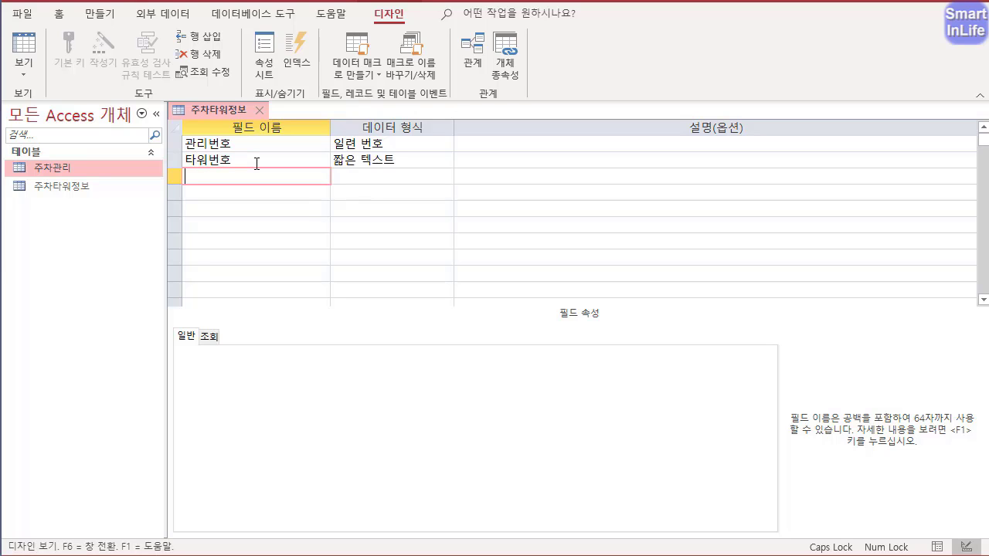
{"action": "type", "text": "지역"}
{"action": "key", "text": "Down"}
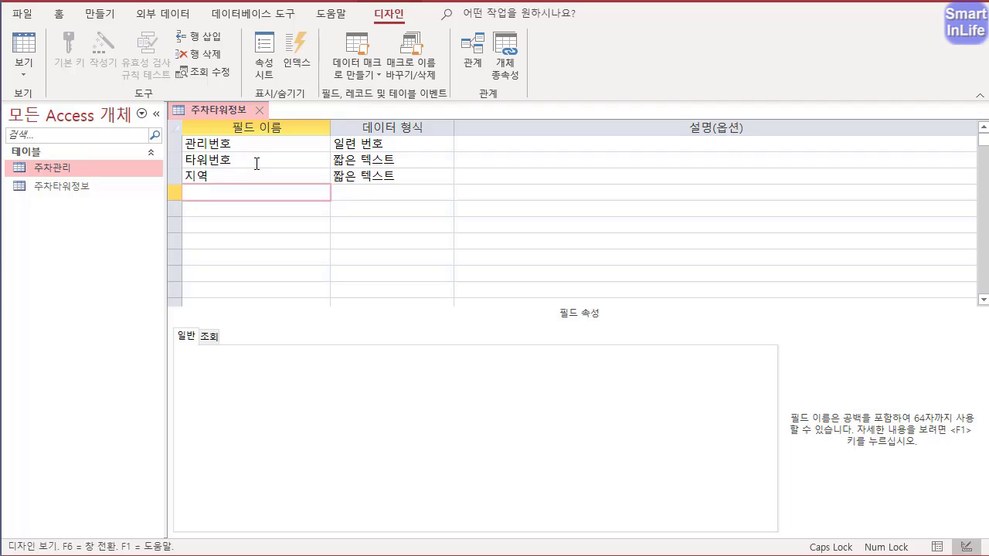
{"action": "type", "text": "연락처"}
{"action": "key", "text": "Down"}
{"action": "type", "text": "연ㅊ"}
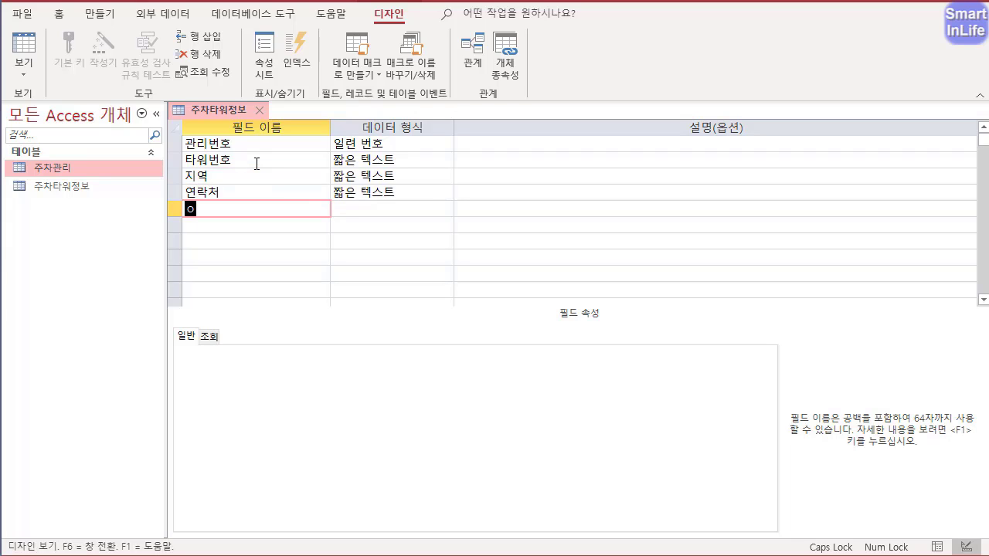
{"action": "key", "text": "BackSpace"}
{"action": "type", "text": "평균가동률"}
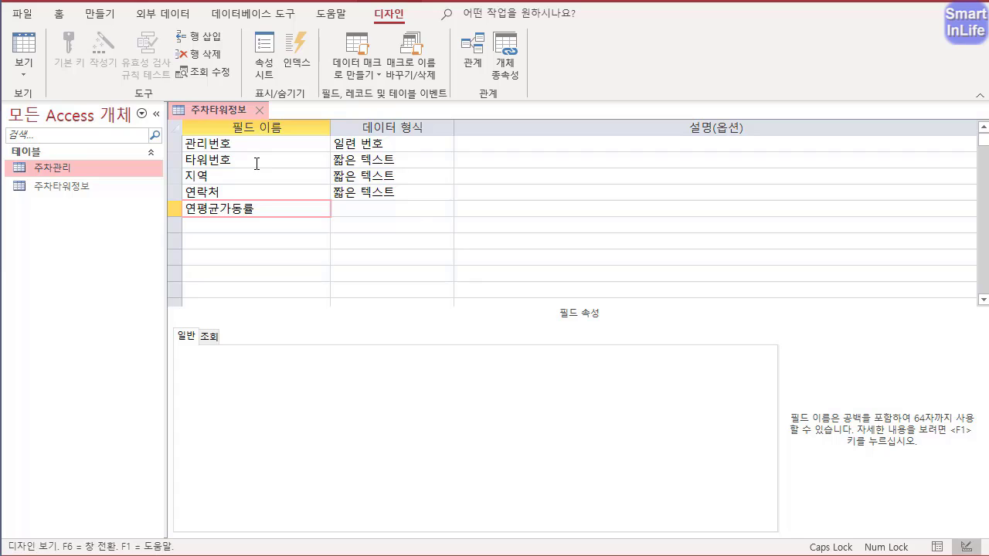
- Set the data type of 관리번호 to 짧은 텍스트 with a field size of 5
{"action": "left_click", "coordinate": [401, 145]}
{"action": "left_click", "coordinate": [446, 146]}
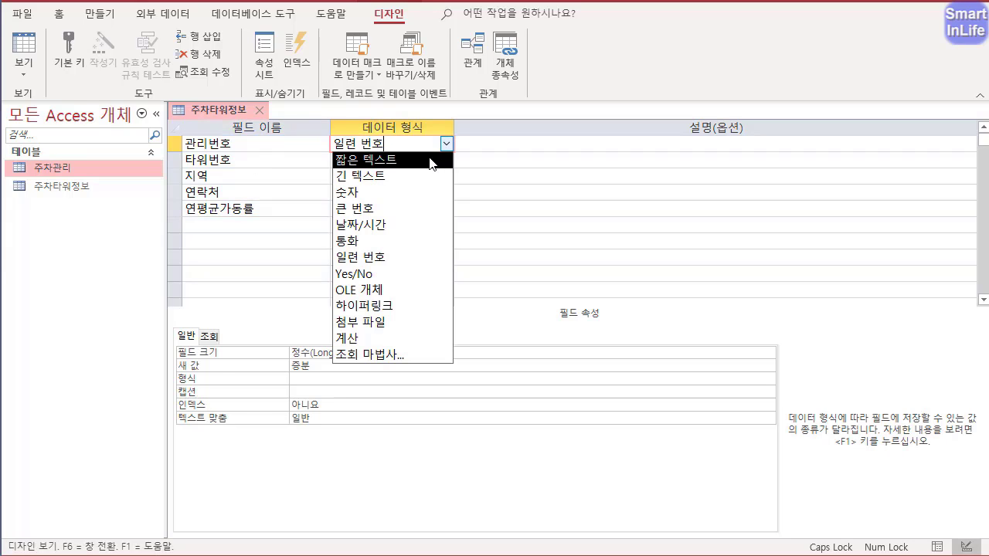
{"action": "left_click", "coordinate": [433, 161]}
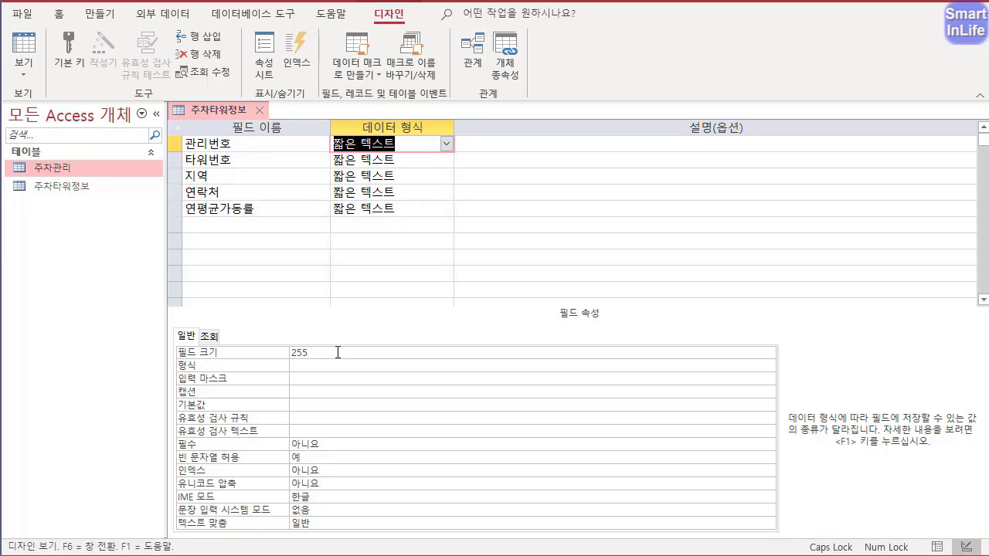
{"action": "left_click_drag", "start_coordinate": [337, 352], "coordinate": [266, 351]}
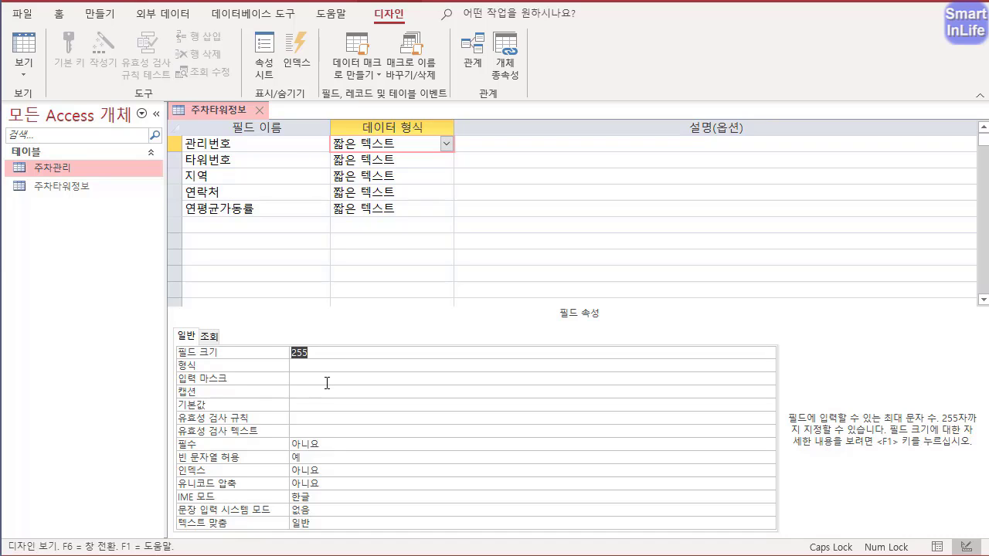
{"action": "type", "text": "5"}
- Set the field size to 4 for 타워번호 and 10 for 지역, and change the field size of 연락처
{"action": "left_click", "coordinate": [242, 159]}
{"action": "left_click_drag", "start_coordinate": [325, 353], "coordinate": [263, 359]}
{"action": "type", "text": "4"}
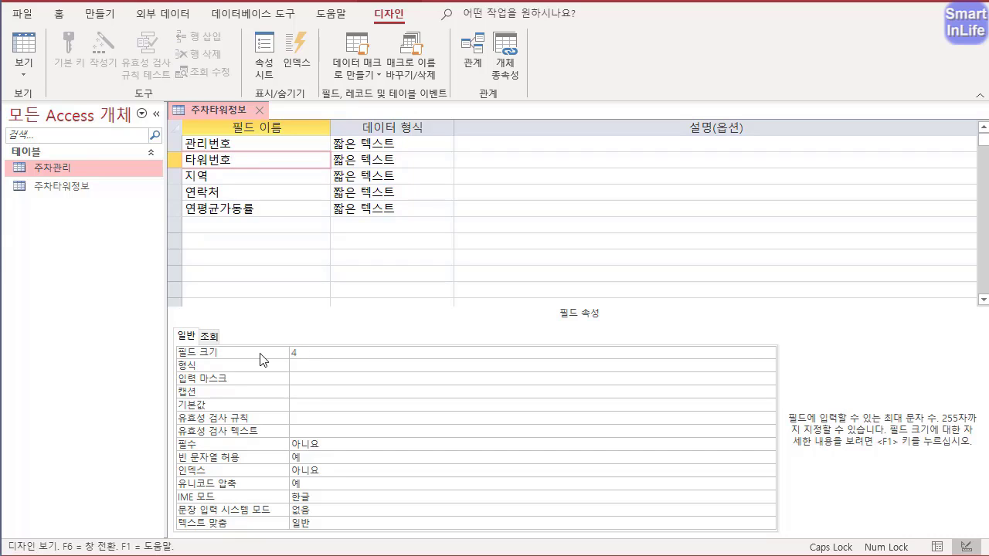
{"action": "left_click", "coordinate": [233, 180]}
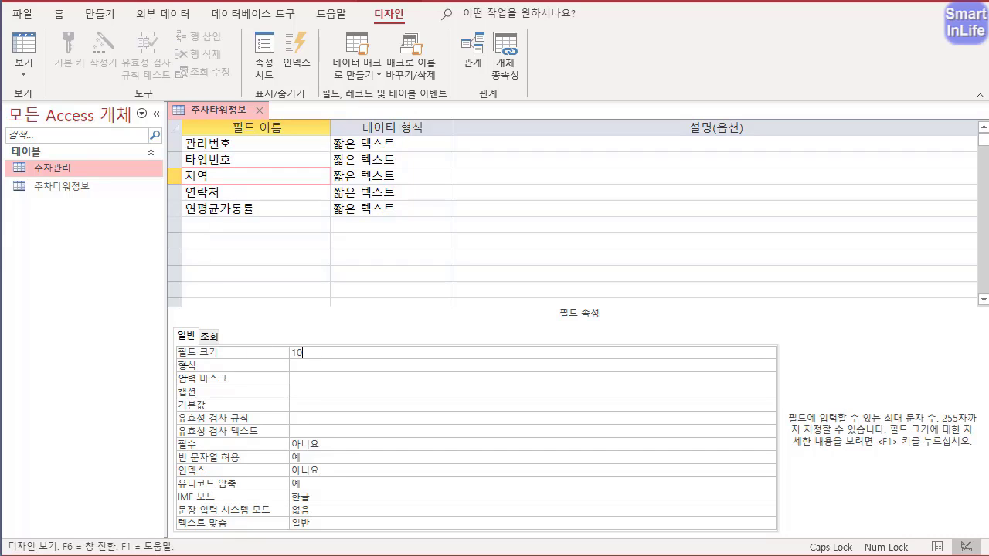
{"action": "left_click", "coordinate": [234, 194]}
{"action": "key", "text": "F6"}
{"action": "type", "text": "1"}
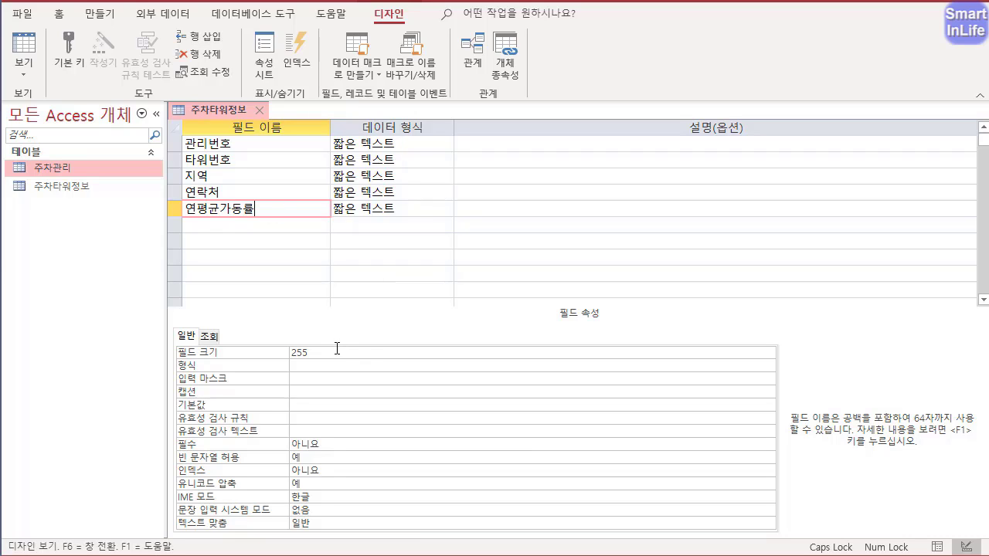
- Set the data type of 연평균가동률 to 숫자 with the field size 실수(Single)
{"action": "left_click", "coordinate": [383, 209]}
{"action": "left_click", "coordinate": [446, 209]}
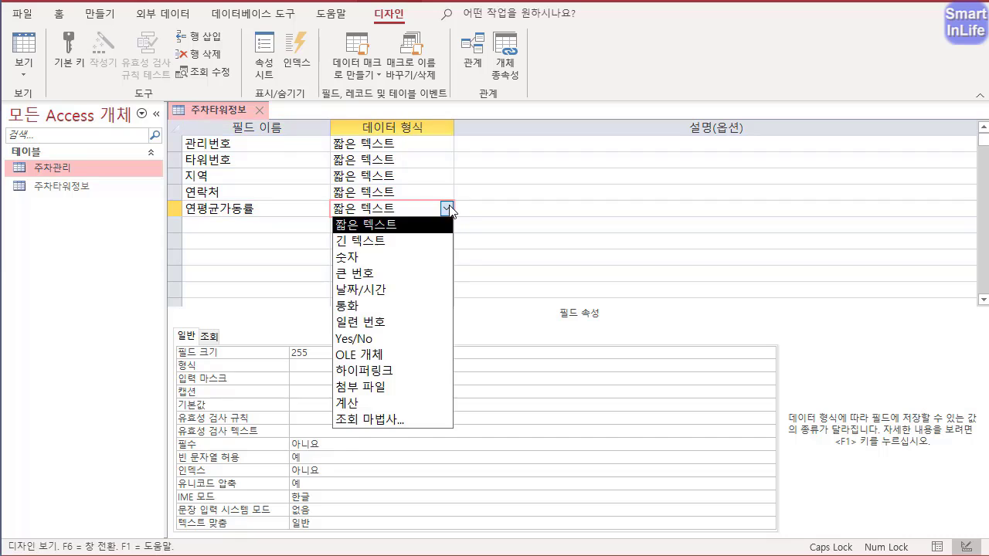
{"action": "left_click", "coordinate": [434, 259]}
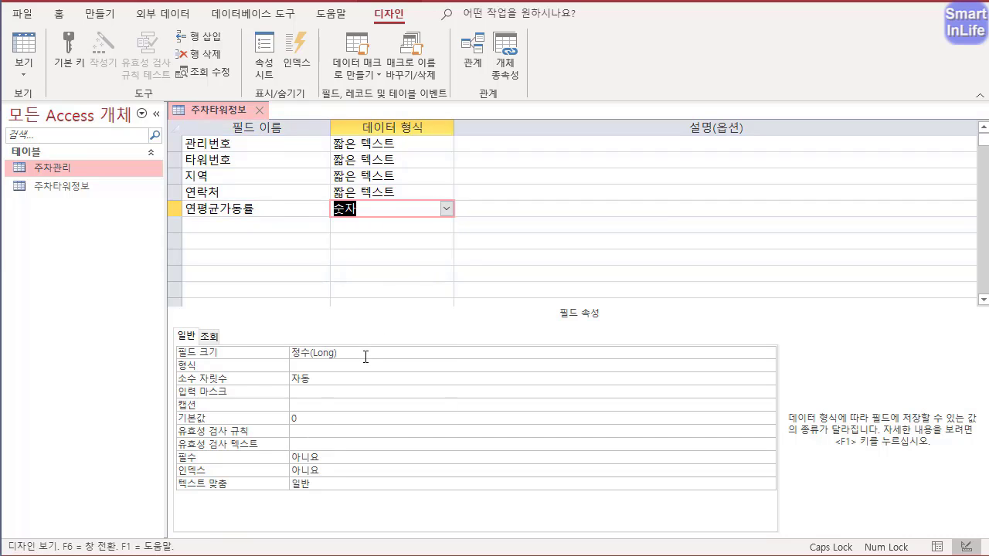
{"action": "left_click", "coordinate": [365, 356]}
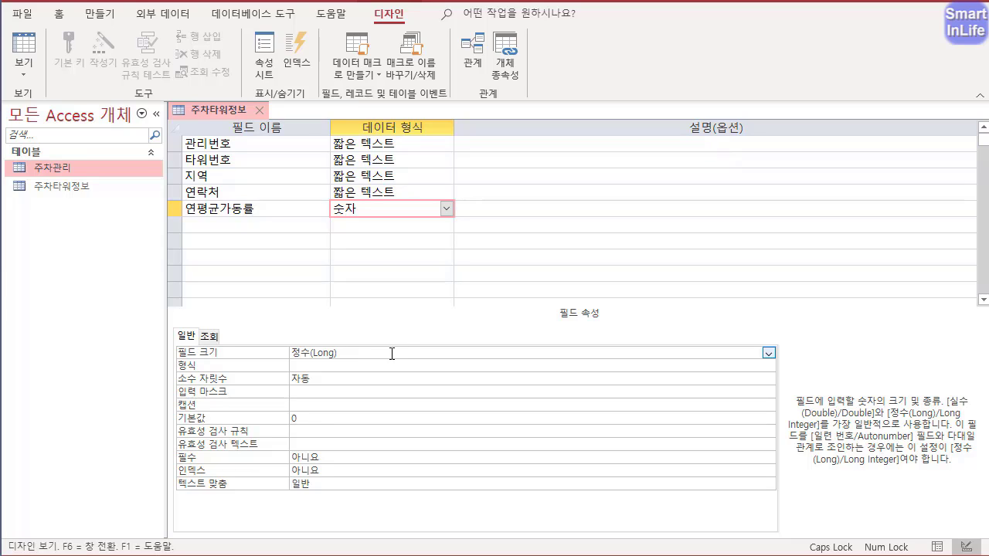
{"action": "left_click", "coordinate": [767, 354]}
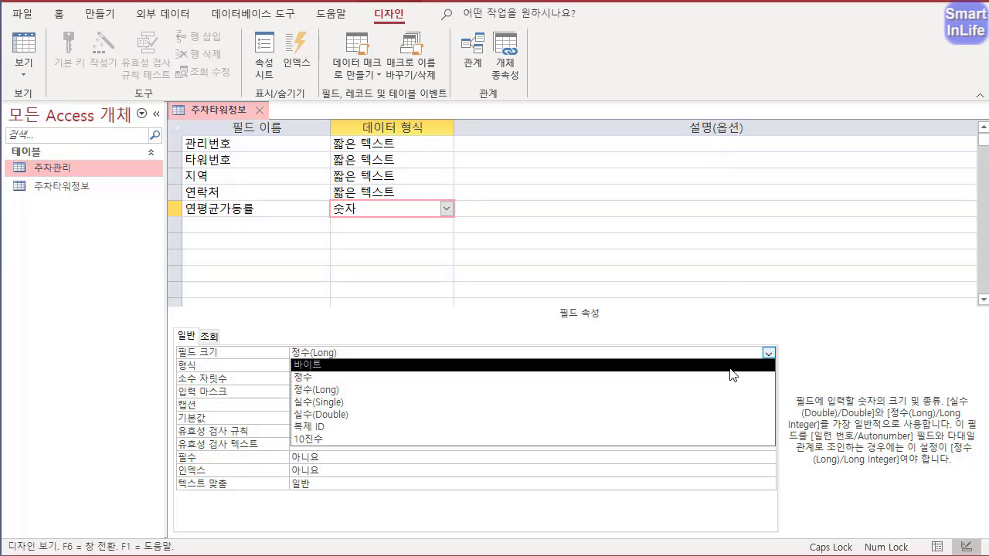
{"action": "left_click", "coordinate": [387, 408]}
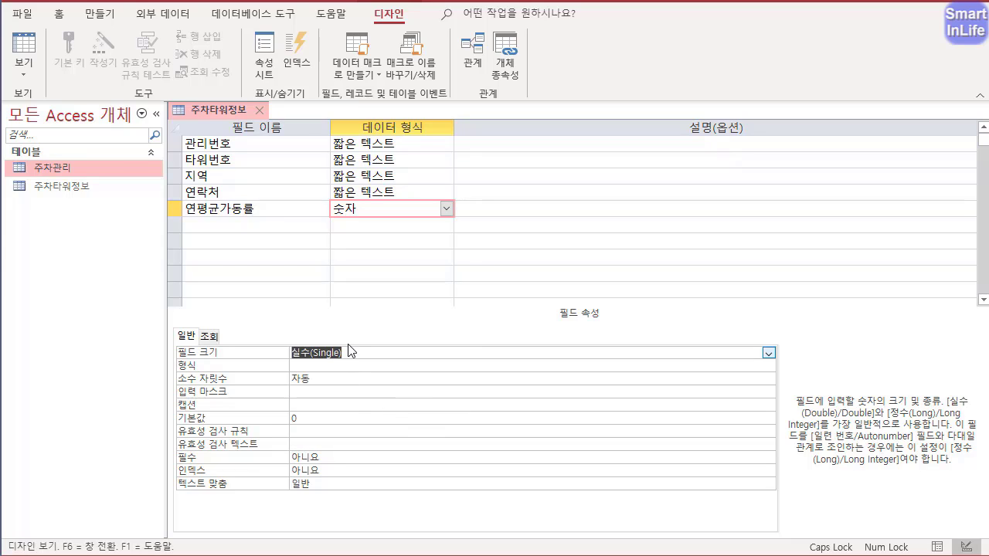
- Give 연평균가동률 the 백분율 format with 0 decimal places
{"action": "left_click", "coordinate": [299, 365]}
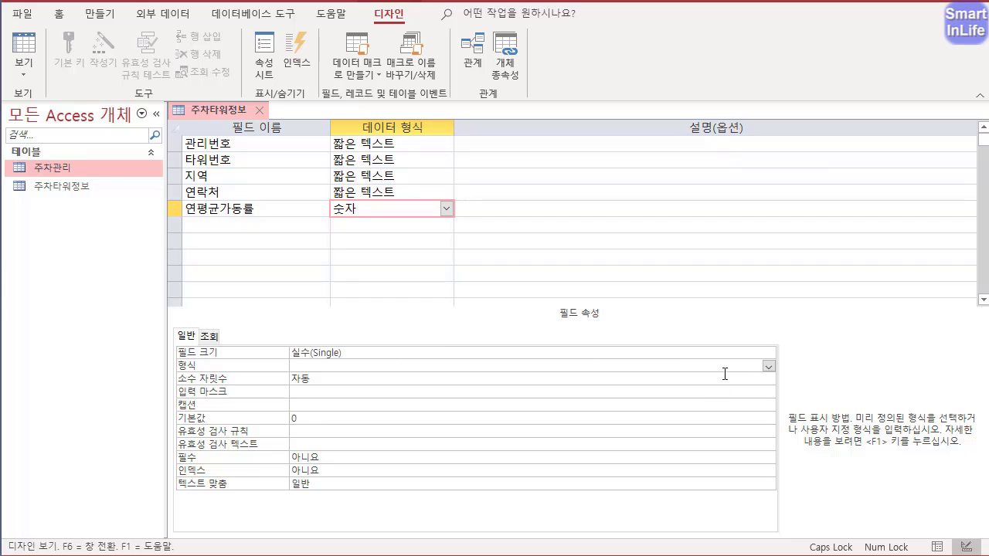
{"action": "left_click", "coordinate": [768, 366]}
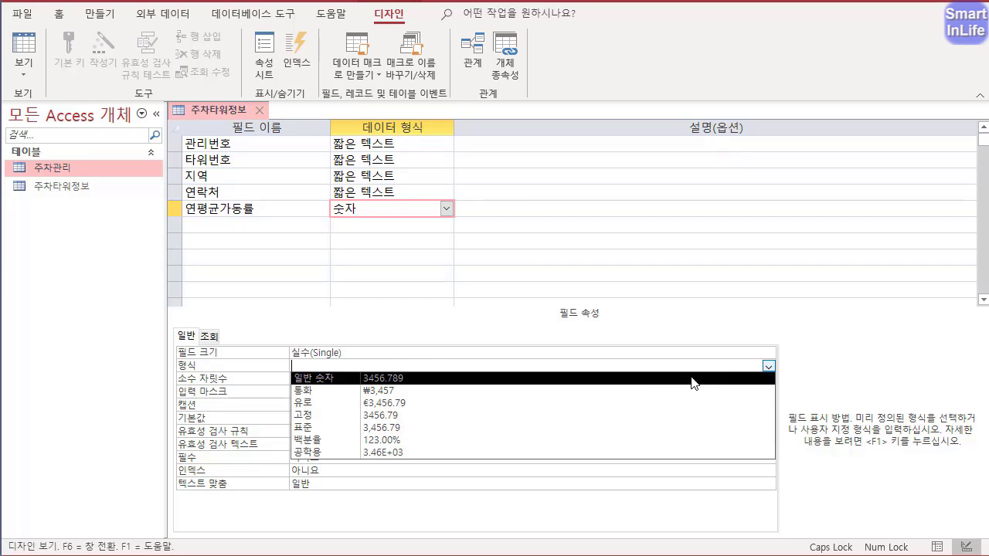
{"action": "left_click", "coordinate": [439, 444]}
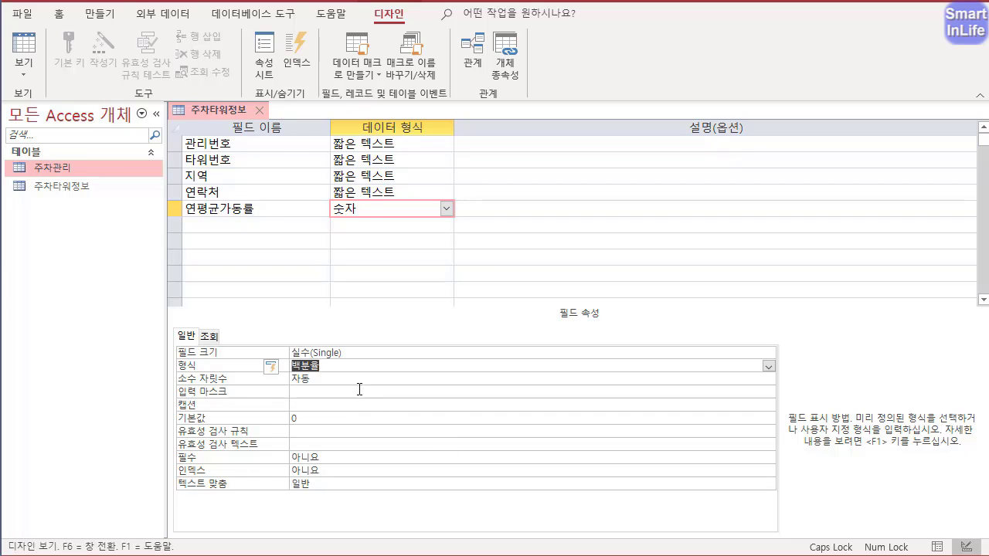
{"action": "left_click", "coordinate": [321, 377]}
{"action": "type", "text": "0"}
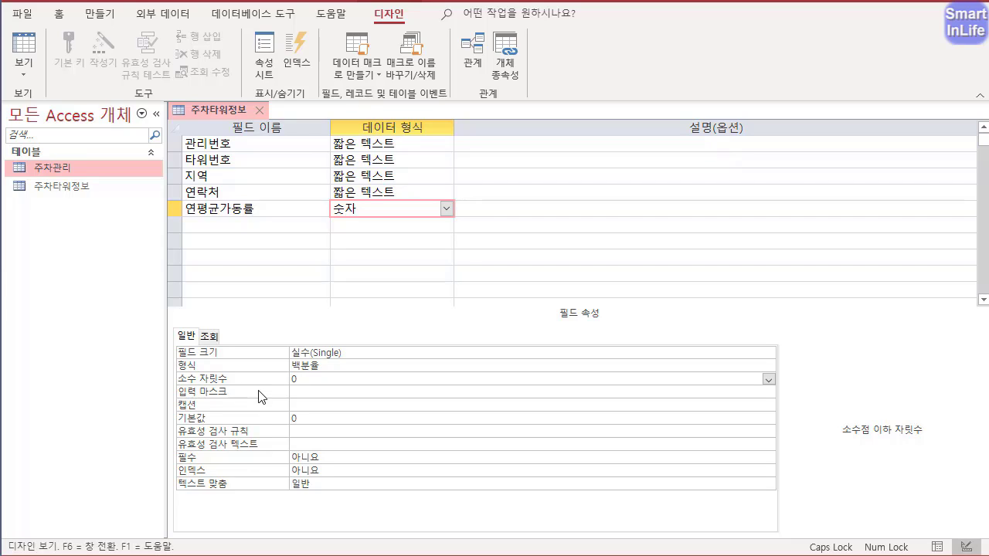
- Set the validation rule (유효성 검사 규칙) of 연평균가동률 to Between 0 And 1
{"action": "left_click", "coordinate": [297, 433]}
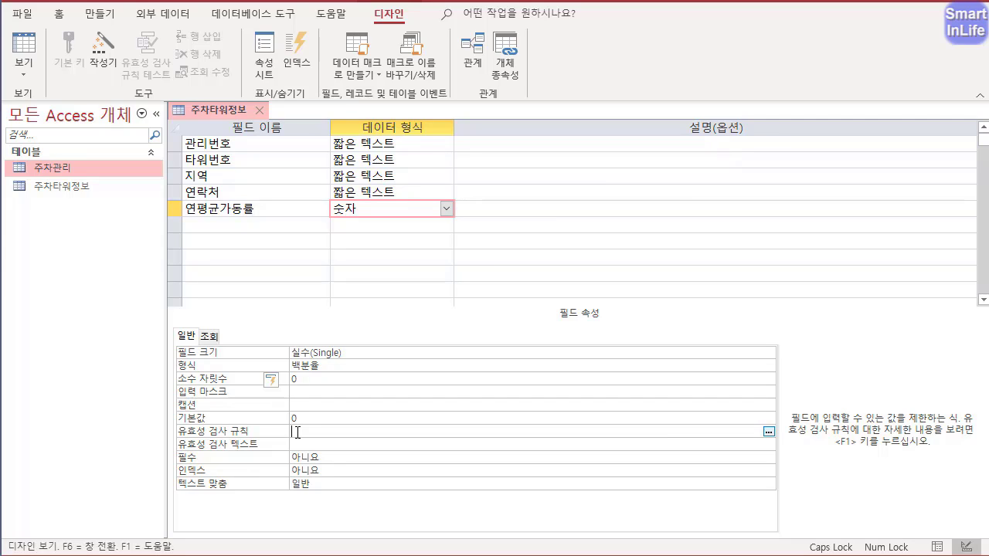
{"action": "type", "text": "BETWEEN 0 AND 1"}
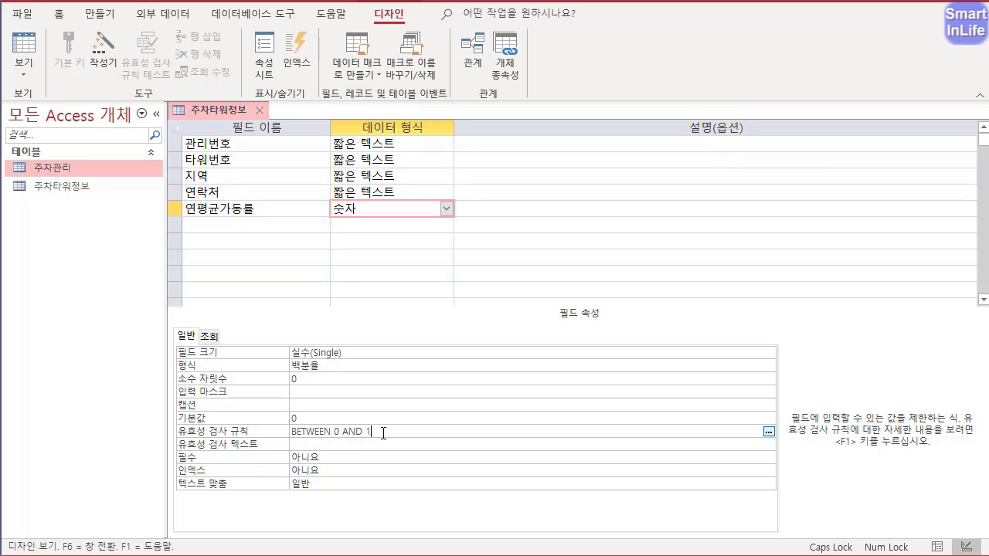
{"action": "left_click", "coordinate": [377, 444]}
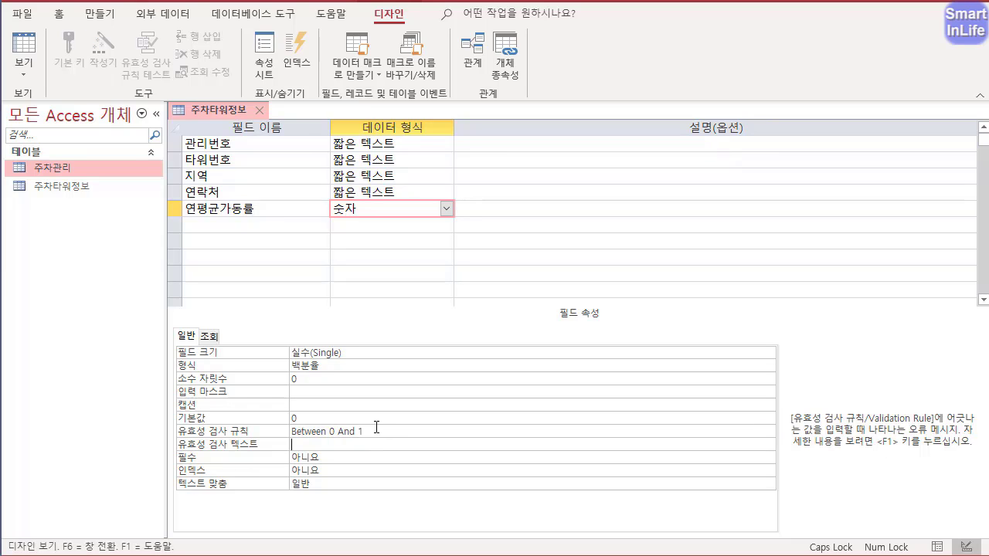
{"action": "left_click", "coordinate": [372, 434]}
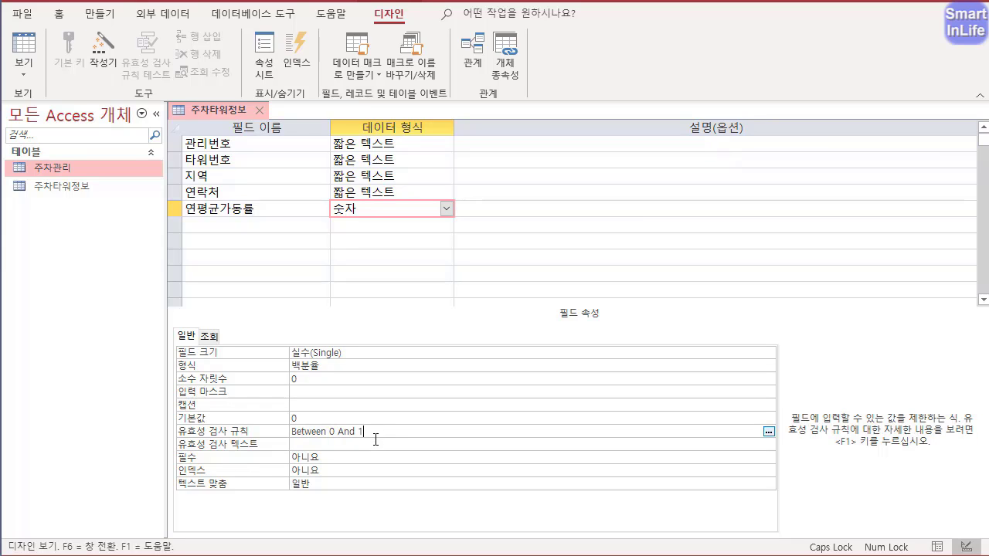
- Save 주차타워정보, try entering a character in 관리번호 in Datasheet view, and return to Design view
{"action": "right_click", "coordinate": [227, 106]}
{"action": "left_click", "coordinate": [277, 212]}
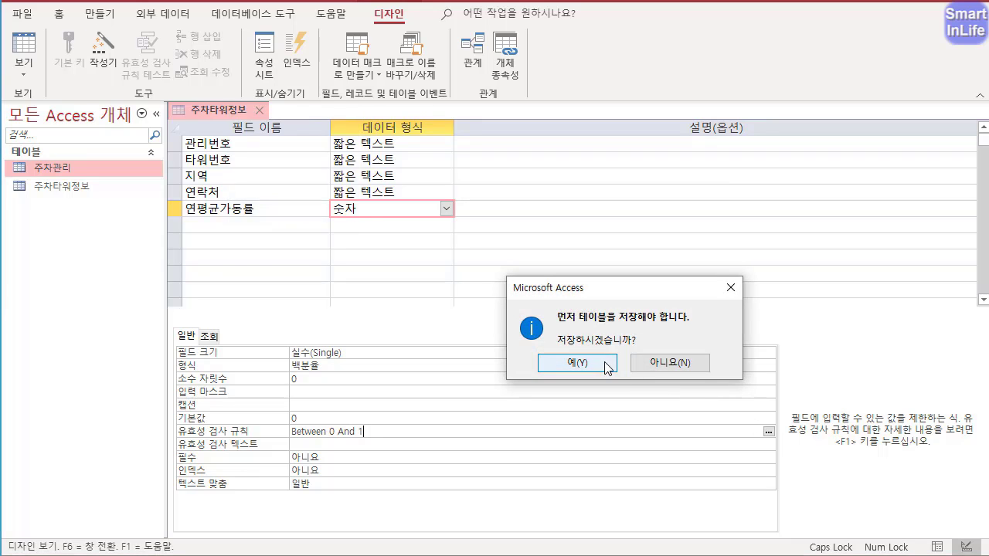
{"action": "left_click", "coordinate": [607, 368]}
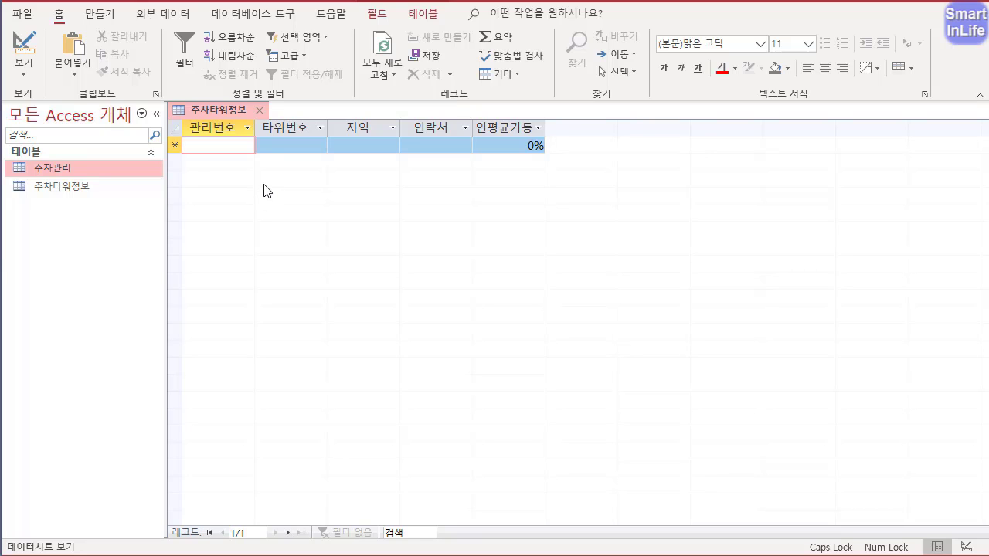
{"action": "type", "text": "ㄱ"}
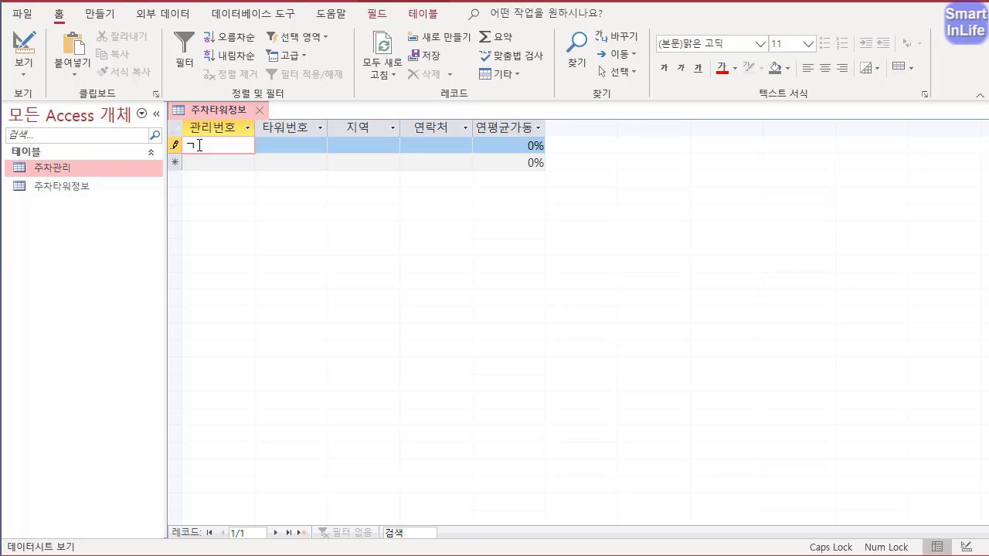
{"action": "key", "text": "BackSpace"}
{"action": "right_click", "coordinate": [222, 116]}
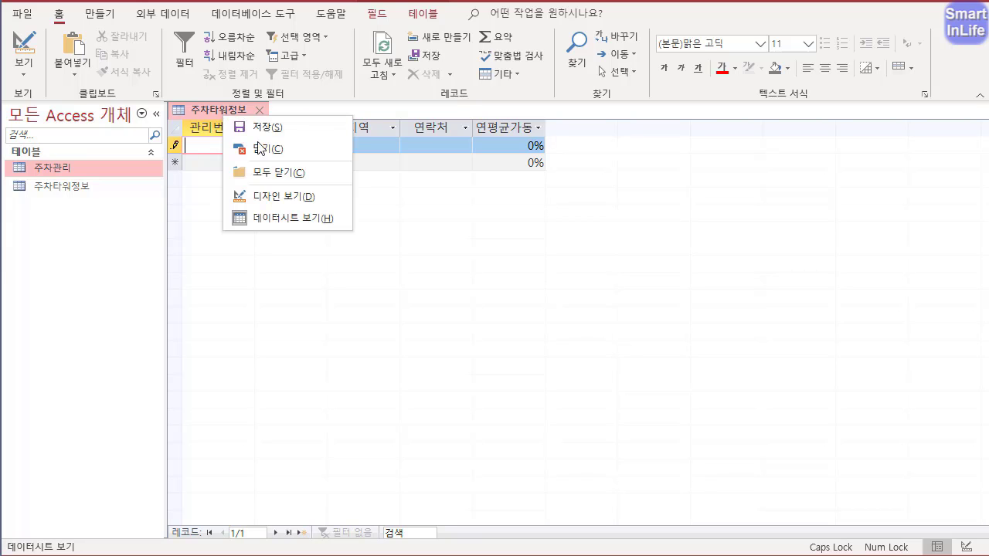
{"action": "left_click", "coordinate": [265, 193]}
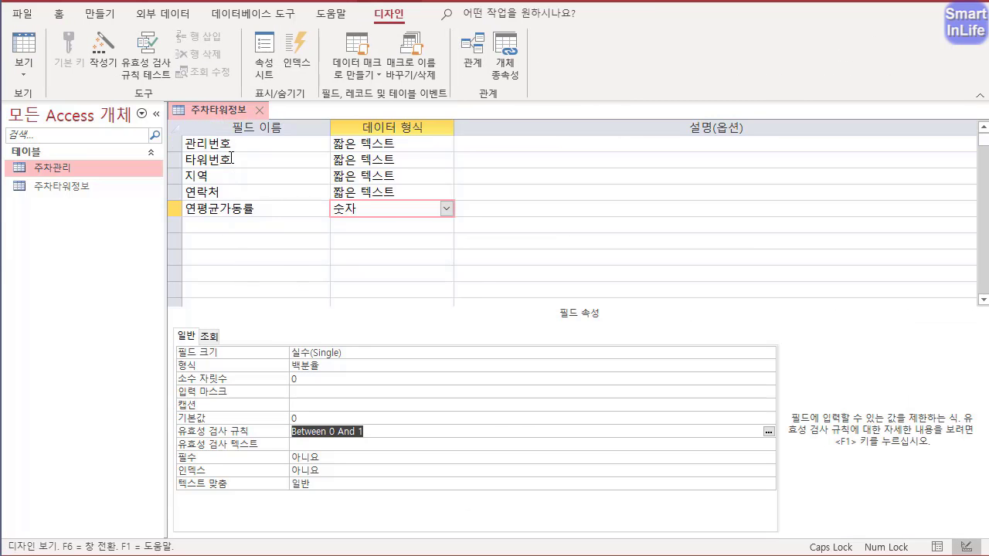
- Set the IME mode of the 관리번호 field to 영숫자 반자
{"action": "left_click", "coordinate": [251, 142]}
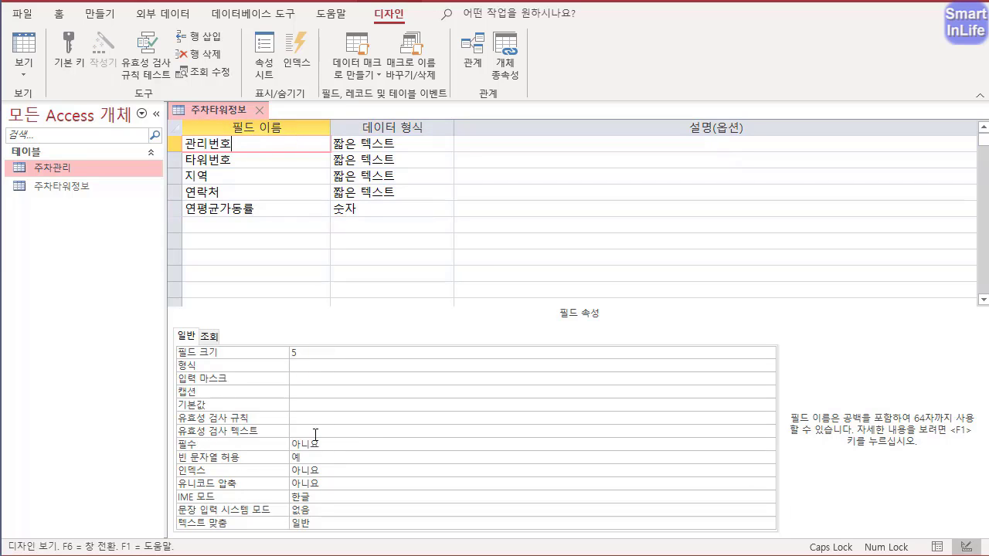
{"action": "left_click", "coordinate": [320, 496]}
{"action": "left_click", "coordinate": [769, 498]}
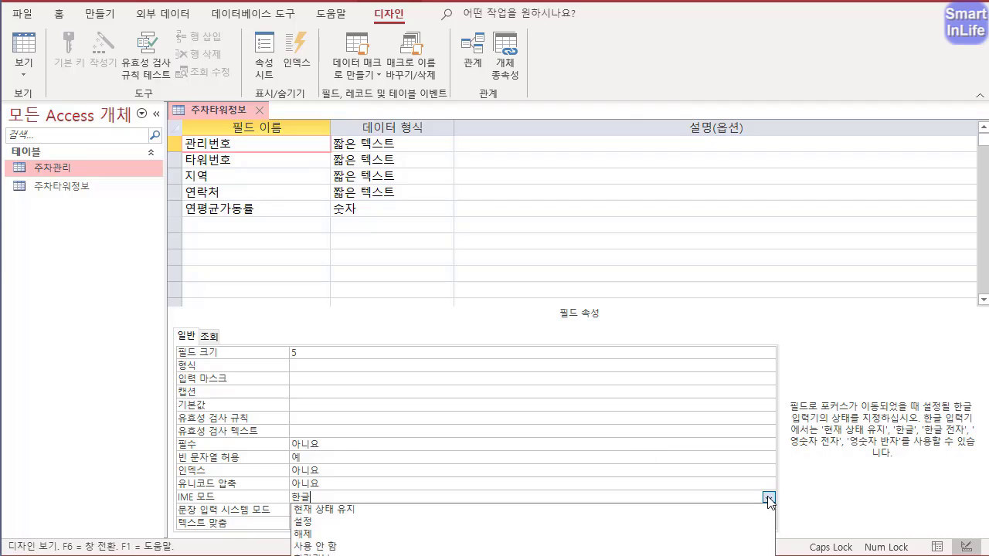
{"action": "left_click", "coordinate": [332, 555]}
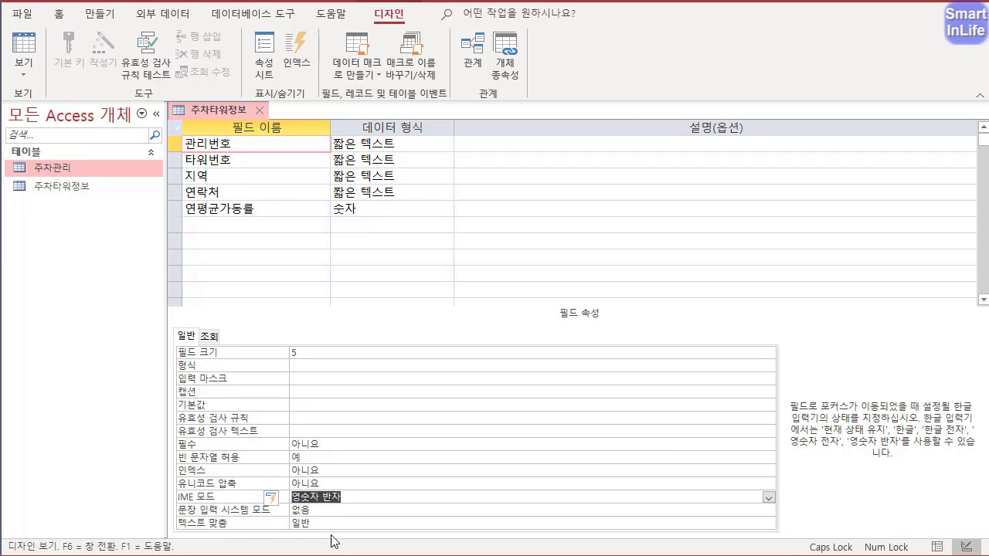
{"action": "left_click", "coordinate": [352, 496]}
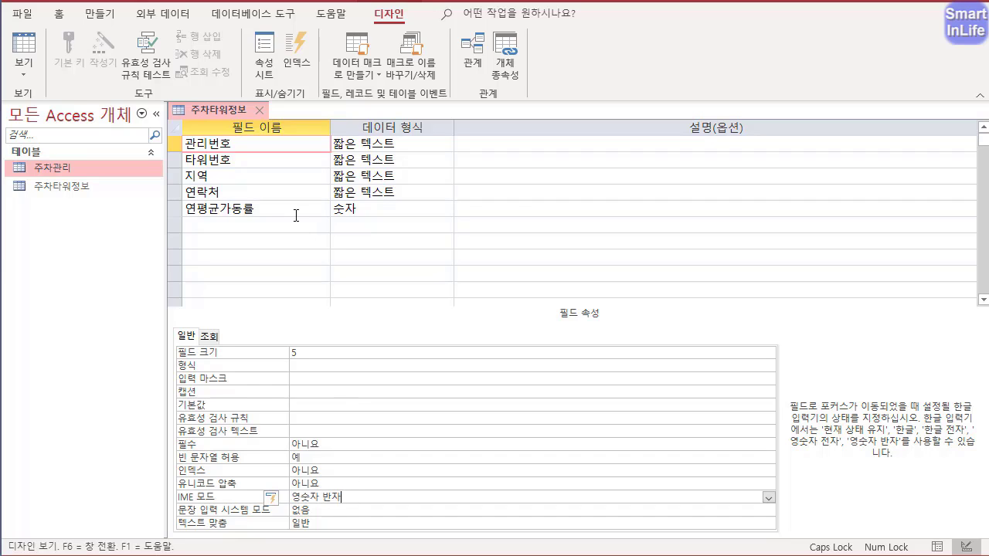
- Save the table and enter R0004 and G0003 as the first two 관리번호 values in Datasheet view
{"action": "right_click", "coordinate": [222, 110]}
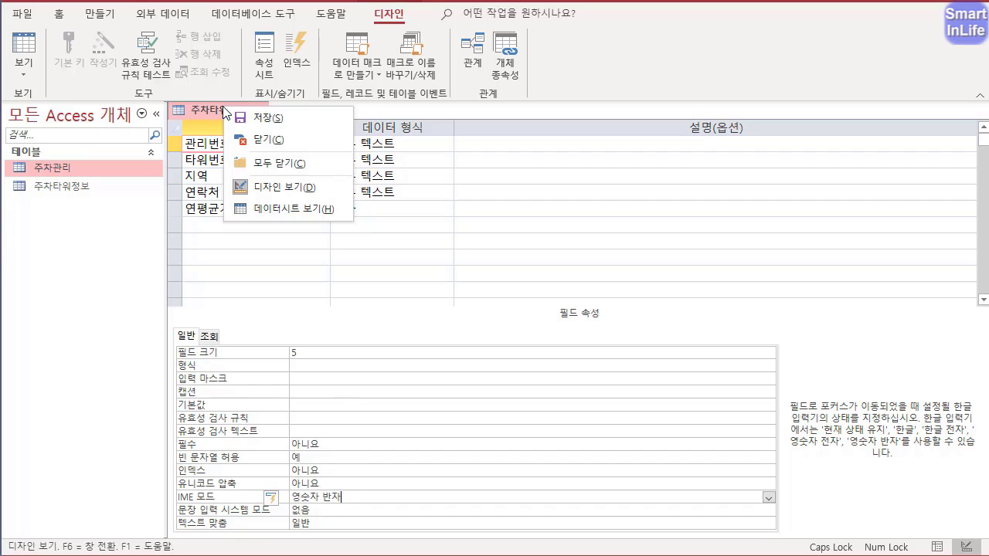
{"action": "left_click", "coordinate": [279, 210]}
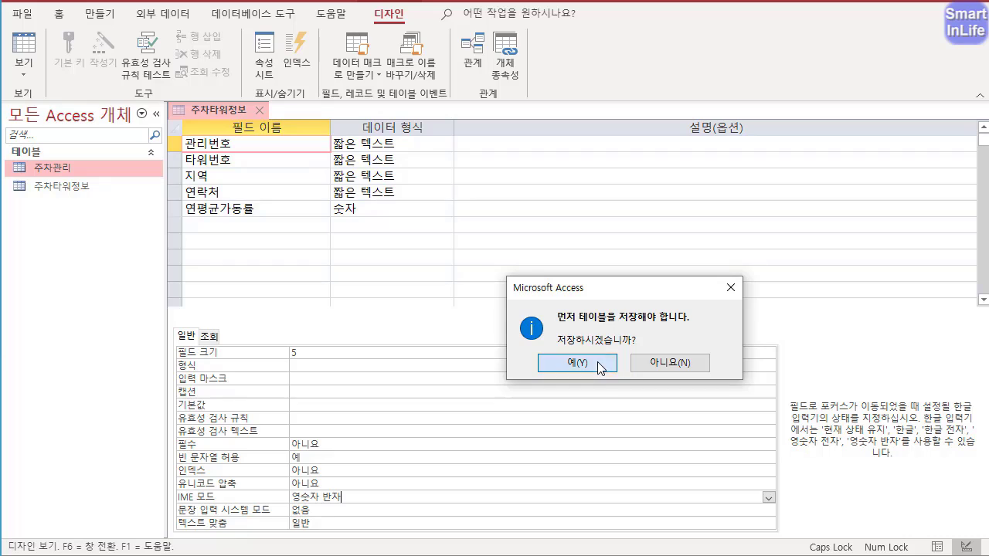
{"action": "left_click", "coordinate": [562, 363]}
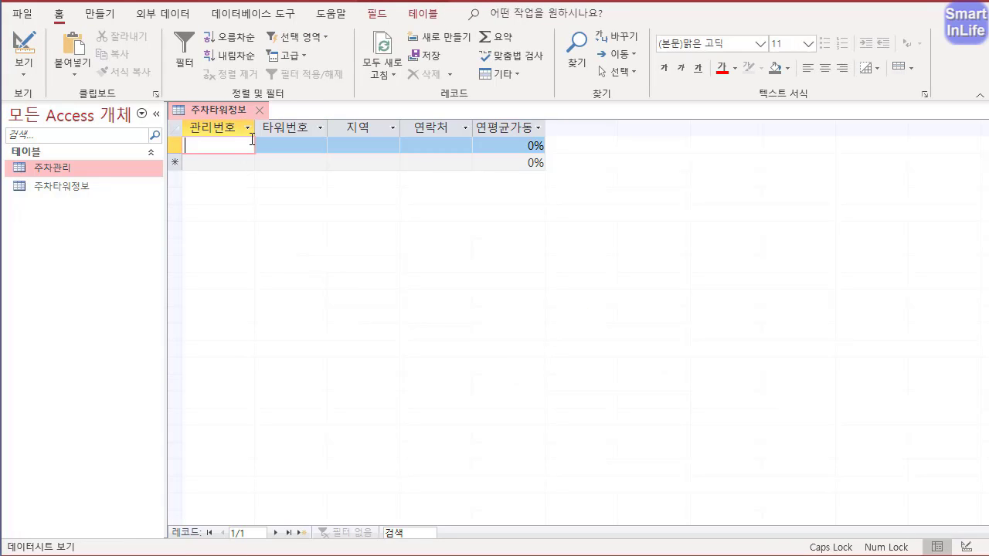
{"action": "type", "text": "R"}
{"action": "type", "text": "0004"}
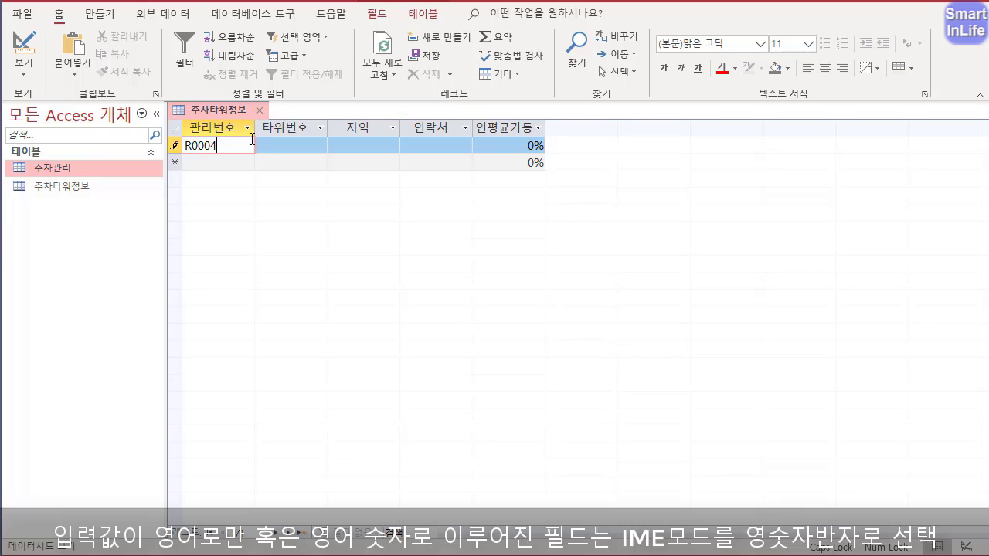
{"action": "key", "text": "Down"}
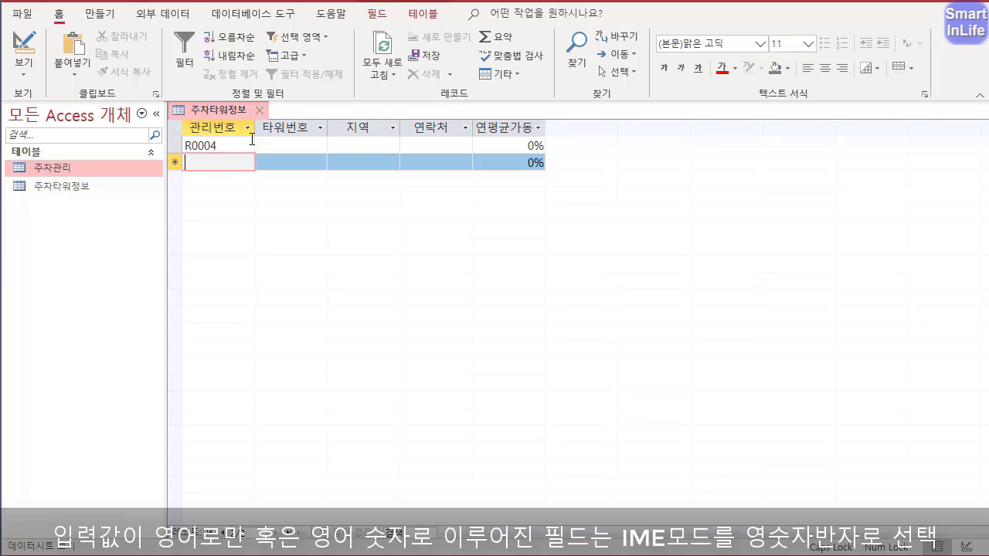
{"action": "type", "text": "G"}
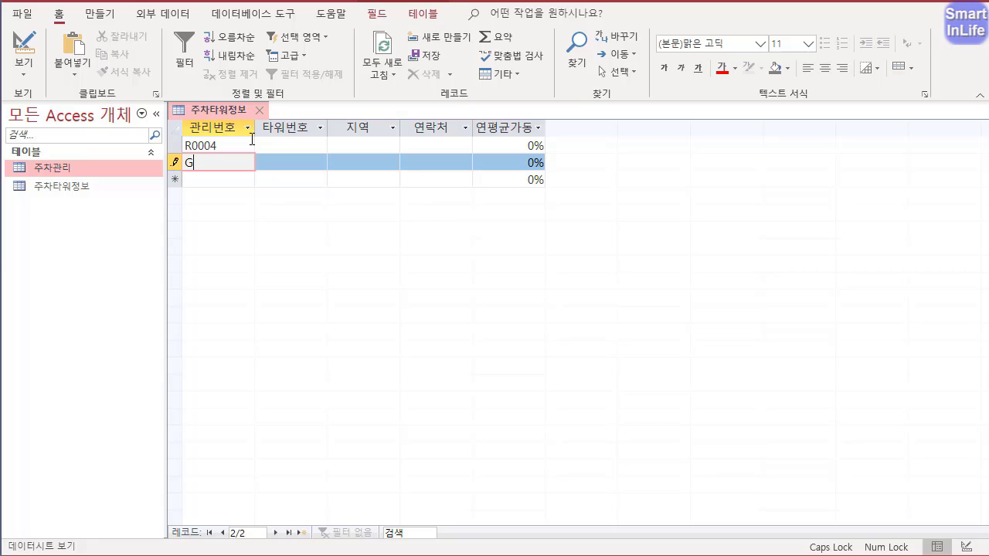
{"action": "type", "text": "0003"}
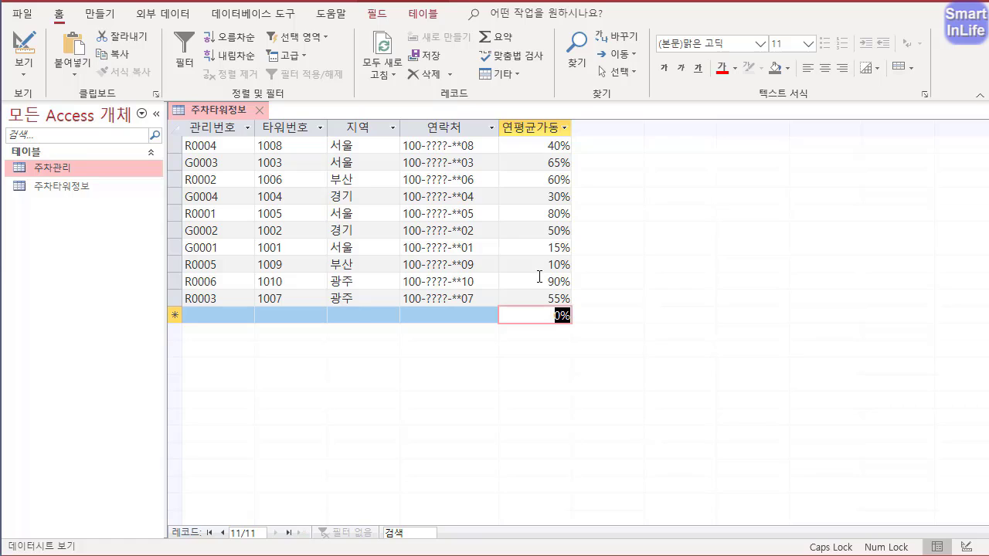
{"action": "key", "text": "ctrl+2"}
{"action": "mouse_move", "coordinate": [575, 339]}
{"action": "left_mouse_down"}
{"action": "mouse_move", "coordinate": [194, 357]}
{"action": "mouse_move", "coordinate": [321, 301]}
{"action": "mouse_move", "coordinate": [588, 279]}
{"action": "mouse_move", "coordinate": [512, 319]}
{"action": "left_mouse_up"}
{"action": "key", "text": "Escape"}
{"action": "left_click", "coordinate": [540, 297]}
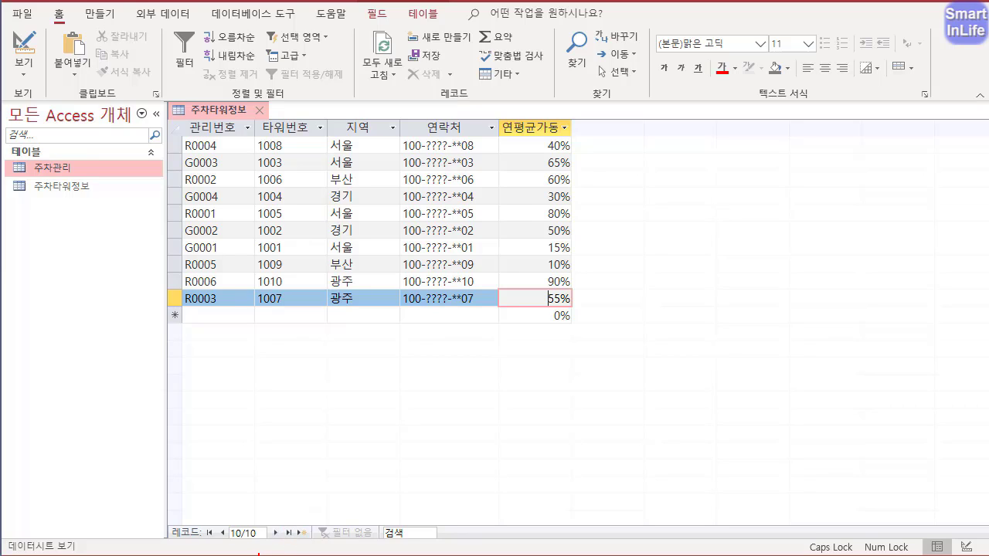
{"action": "mouse_move", "coordinate": [259, 554]}
{"action": "left_mouse_down"}
{"action": "mouse_move", "coordinate": [246, 506]}
{"action": "mouse_move", "coordinate": [277, 553]}
{"action": "left_mouse_up"}
{"action": "mouse_move", "coordinate": [306, 288]}
{"action": "left_mouse_down"}
{"action": "mouse_move", "coordinate": [302, 306]}
{"action": "mouse_move", "coordinate": [312, 311]}
{"action": "left_mouse_up"}
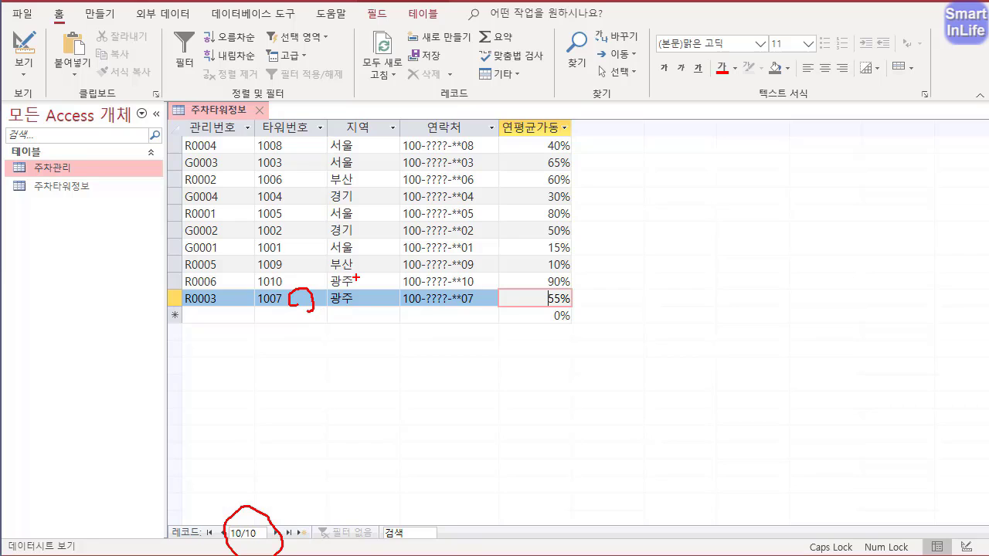
{"action": "key", "text": "Escape"}
- Close 주차타워정보 with its layout changes saved, and open the 주차관리 table
{"action": "left_click", "coordinate": [260, 111]}
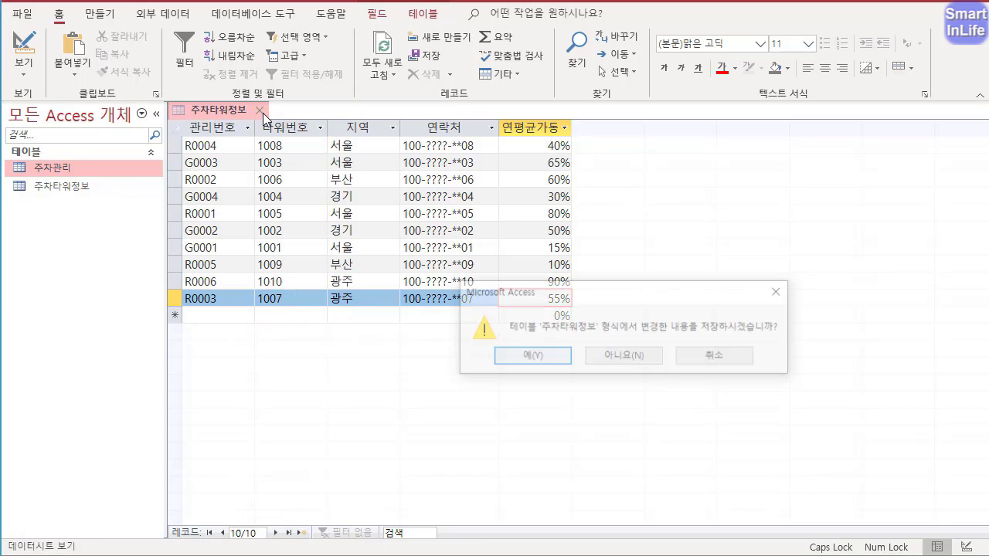
{"action": "left_click", "coordinate": [547, 359]}
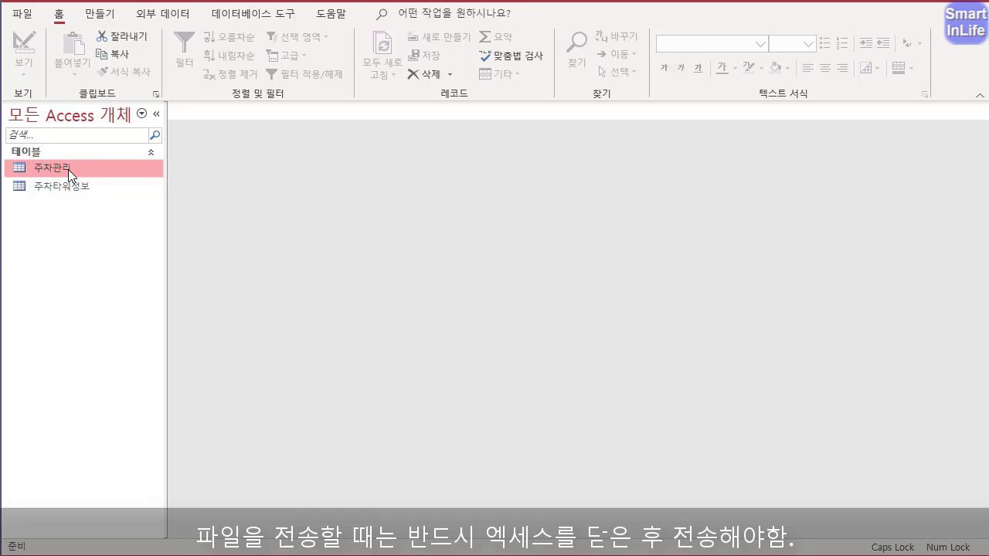
{"action": "double_click", "coordinate": [68, 170]}
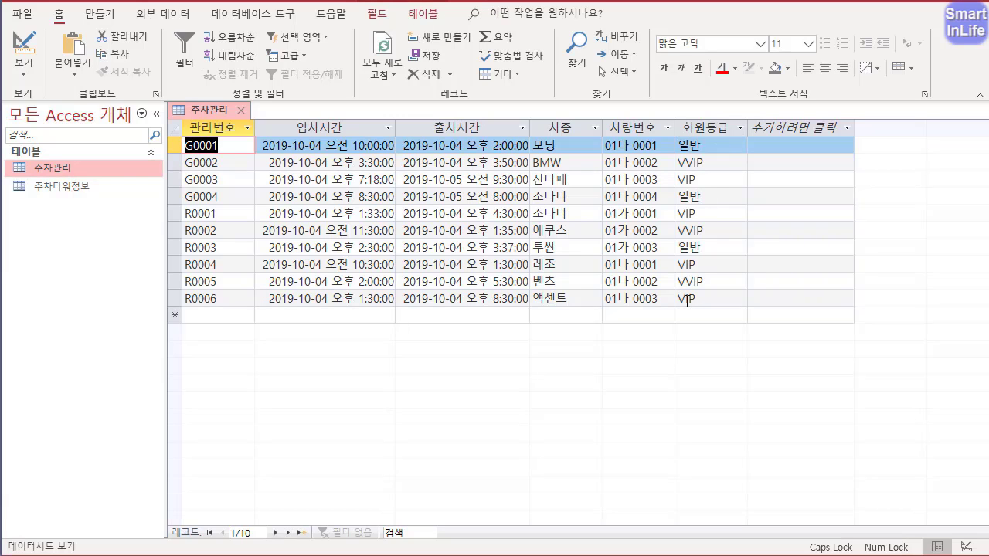